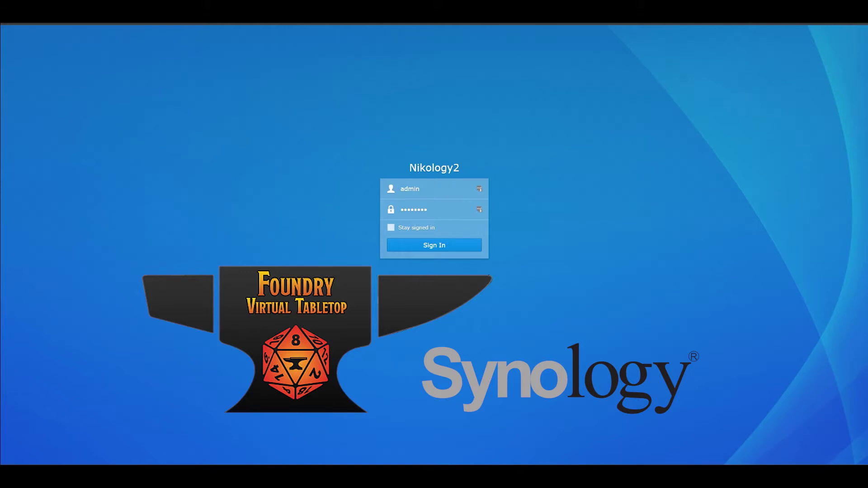
Sign in to the NAS to reach the DSM desktop
left_click(432, 249)
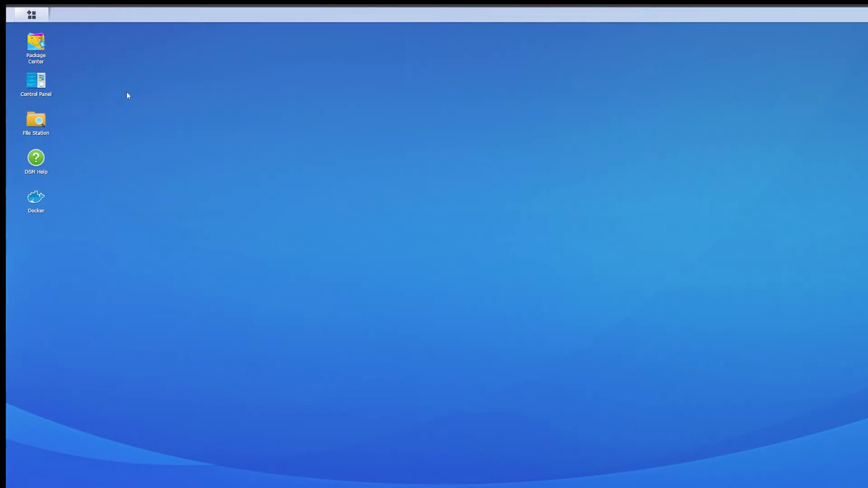
Open Package Center, enlarge its window and search the catalogue for 'docker'
left_click(40, 45)
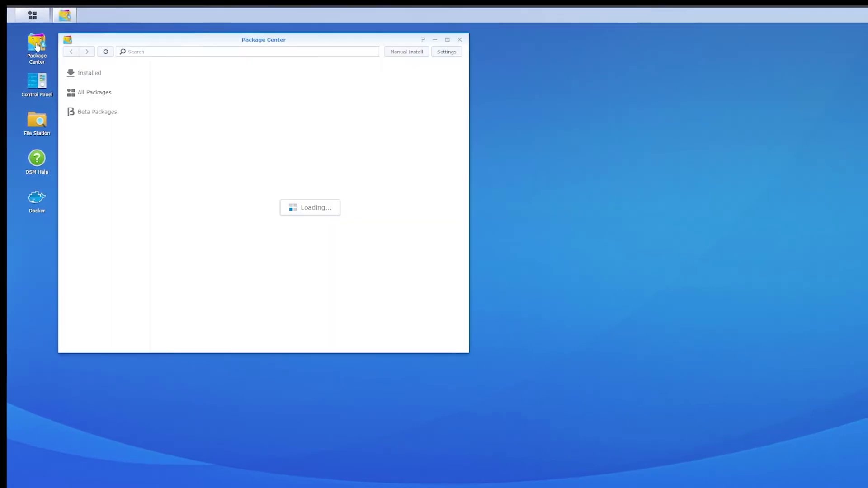
left_click_drag(140, 41, 228, 58)
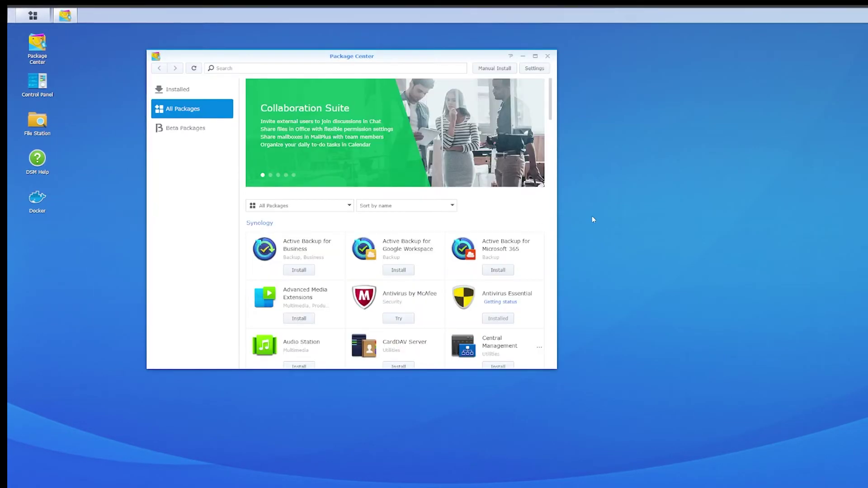
left_click_drag(558, 196, 721, 196)
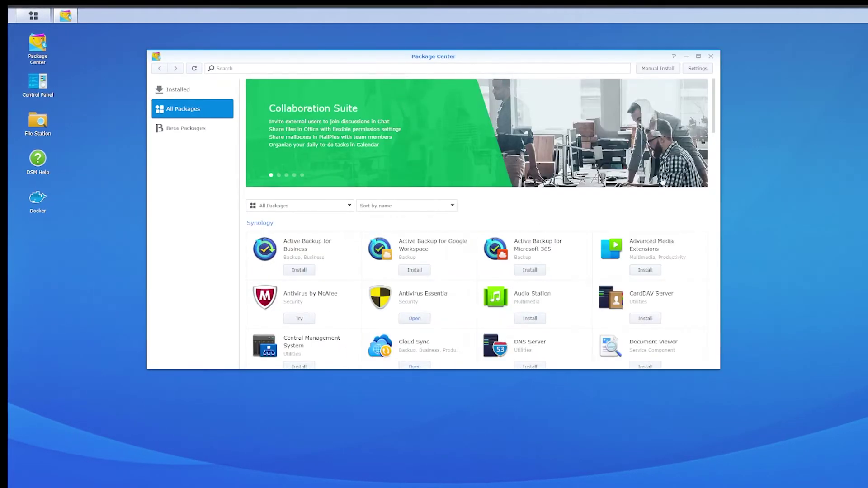
left_click(278, 68)
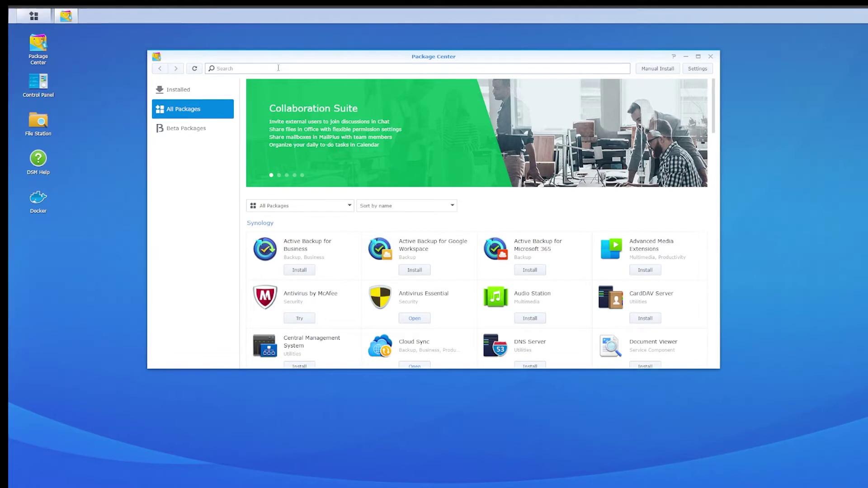
type("dock")
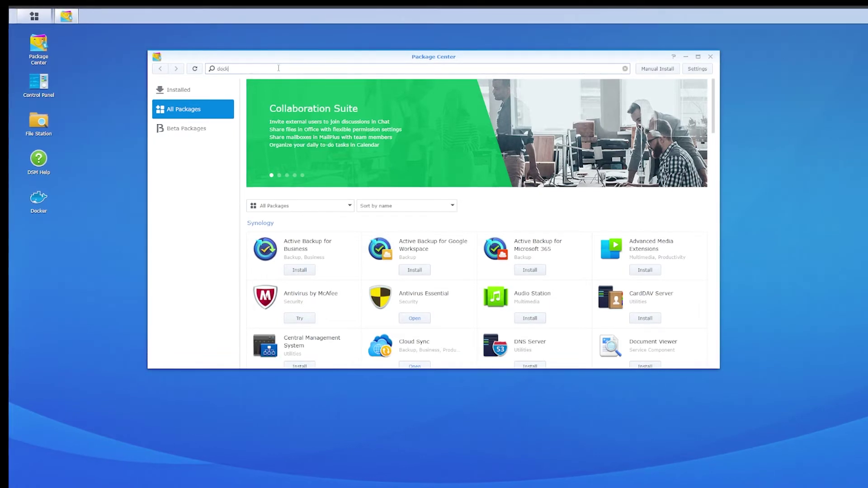
type("er")
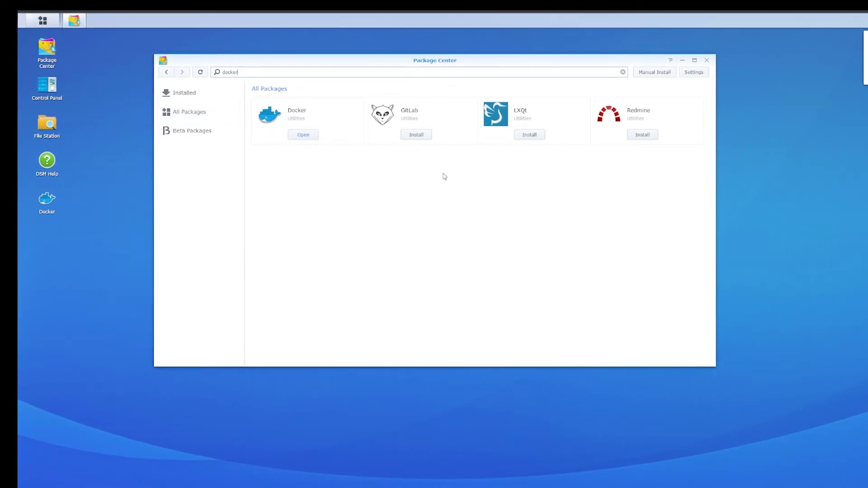
Launch Docker and make its window taller to show all five running containers
left_click(305, 137)
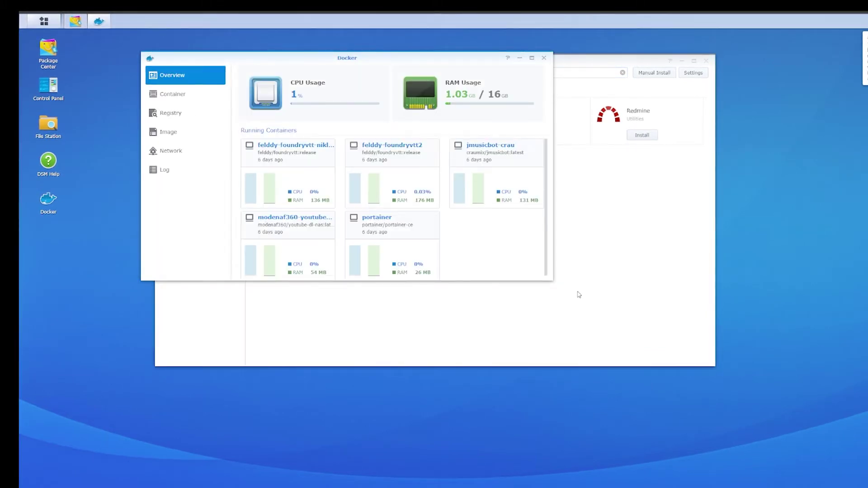
left_click(556, 285)
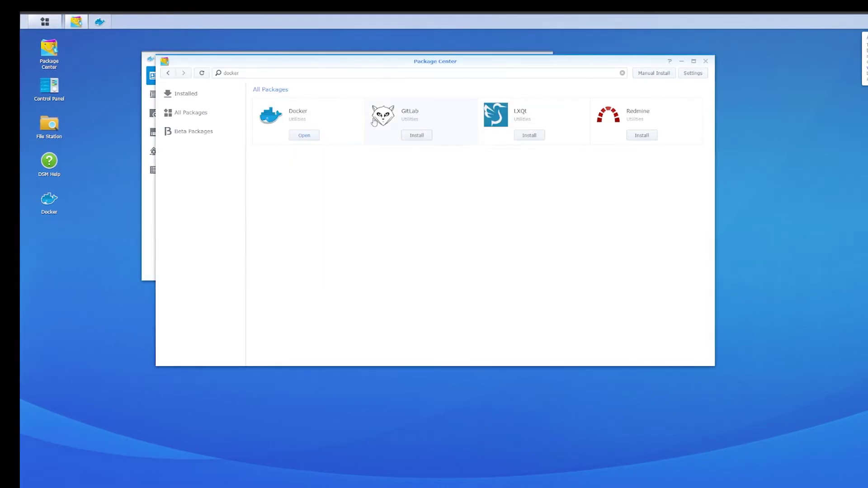
left_click(154, 189)
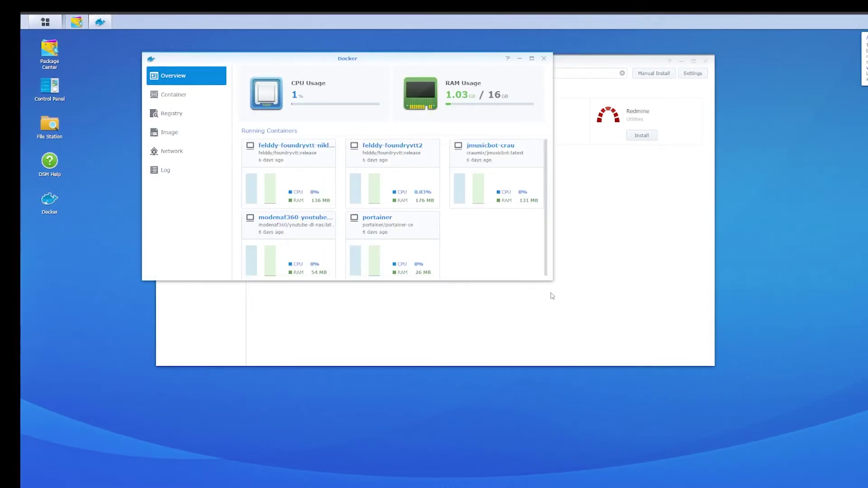
left_click_drag(520, 279, 521, 392)
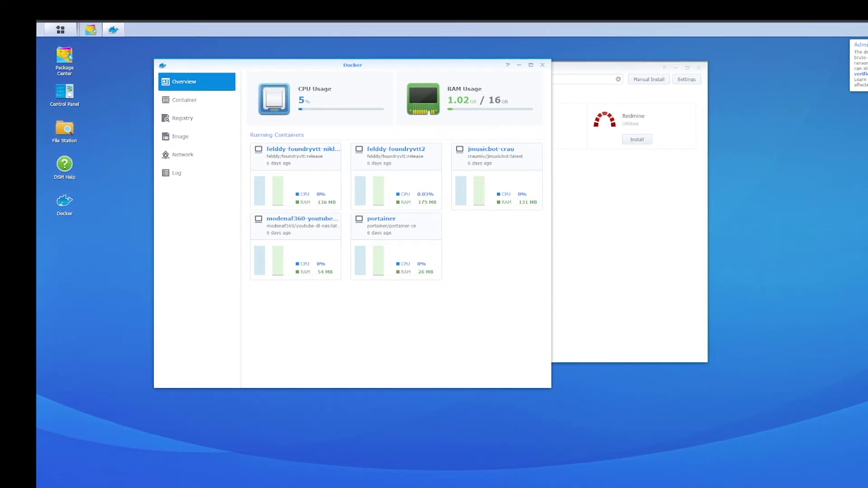
Search the Docker registry for 'felddy', then return to the downloaded images list
left_click(199, 143)
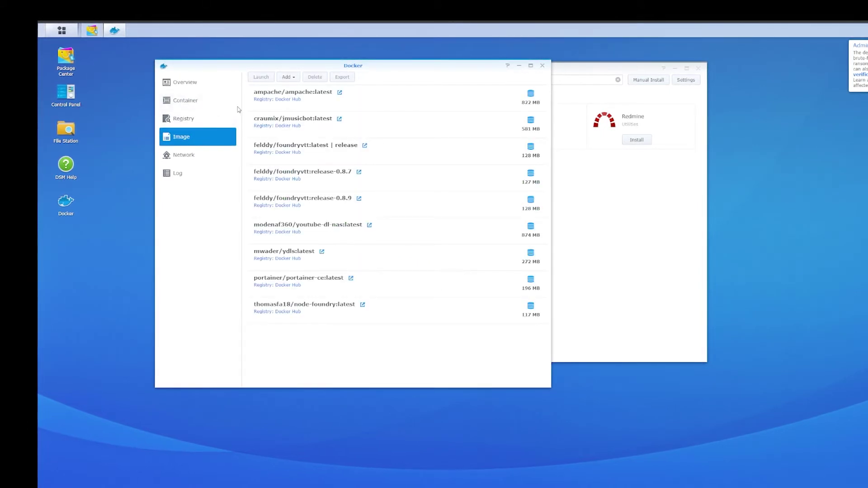
left_click(199, 121)
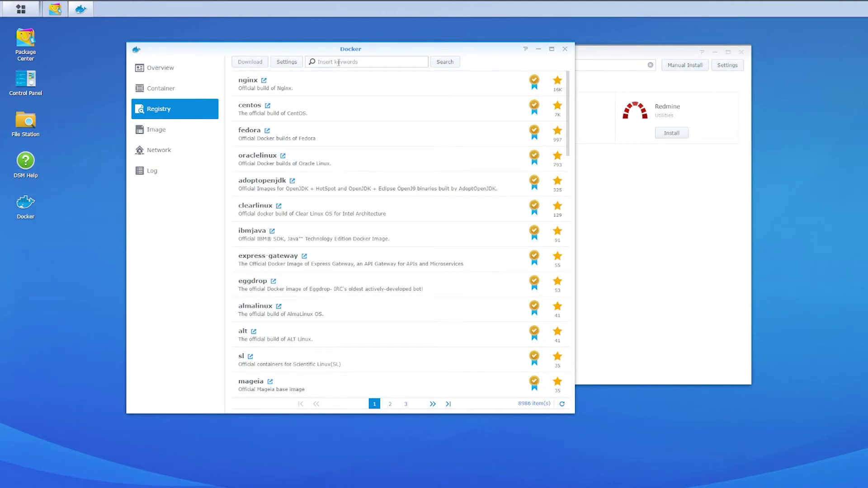
left_click(339, 63)
type("r")
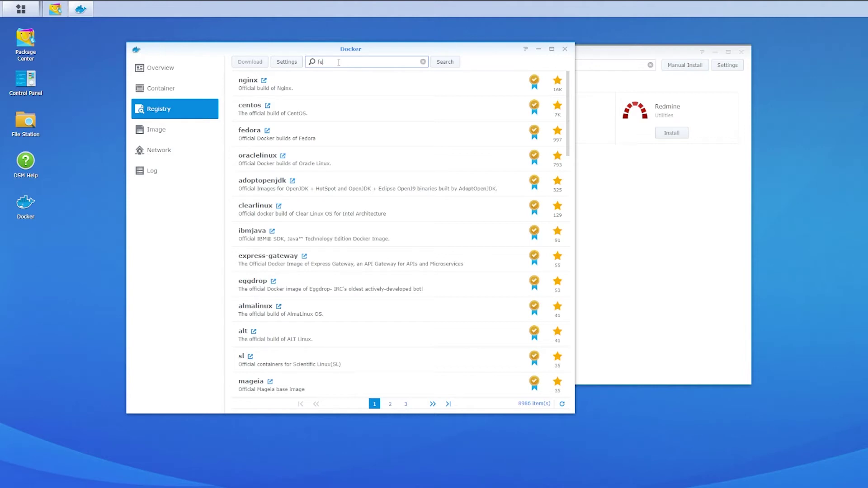
type("elddy")
key("Return")
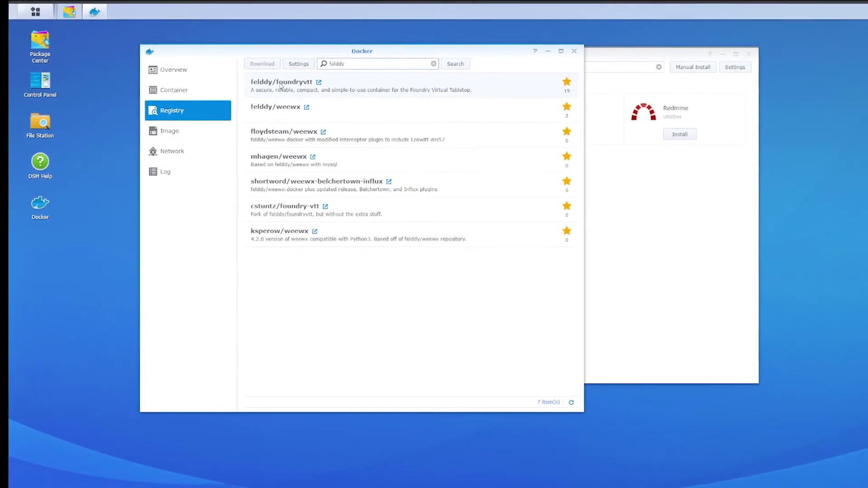
left_click(188, 139)
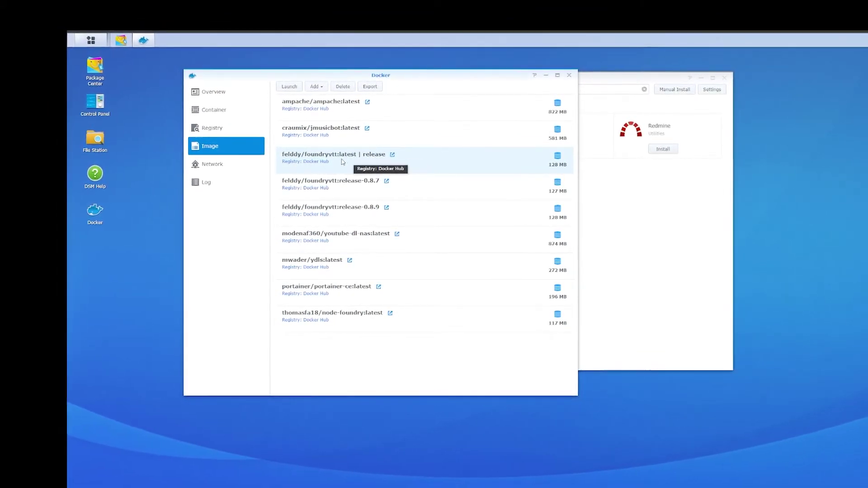
Start creating a container from the felddy/foundryvtt:latest image and move the wizard aside
double_click(365, 167)
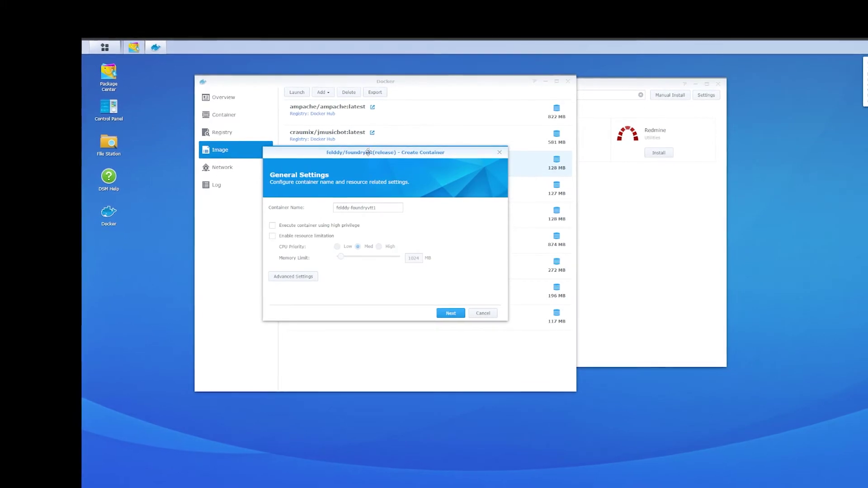
left_click_drag(380, 152, 416, 145)
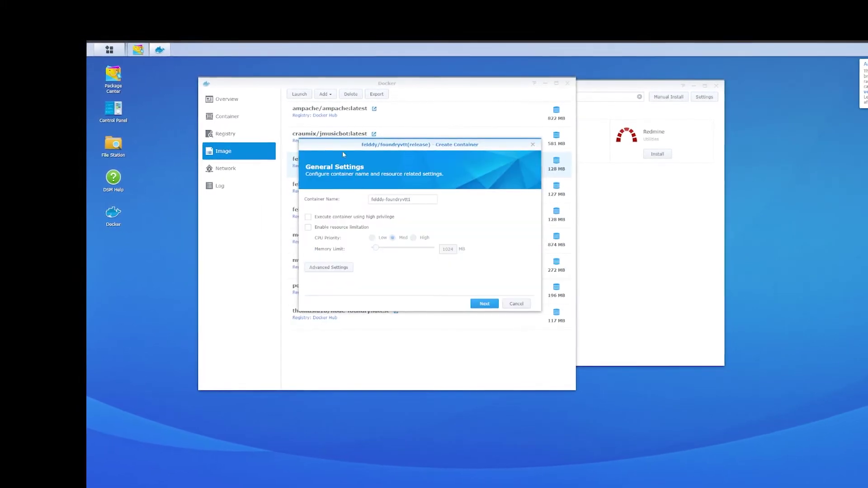
Browse File Station to the docker/foundry_test folder
double_click(125, 150)
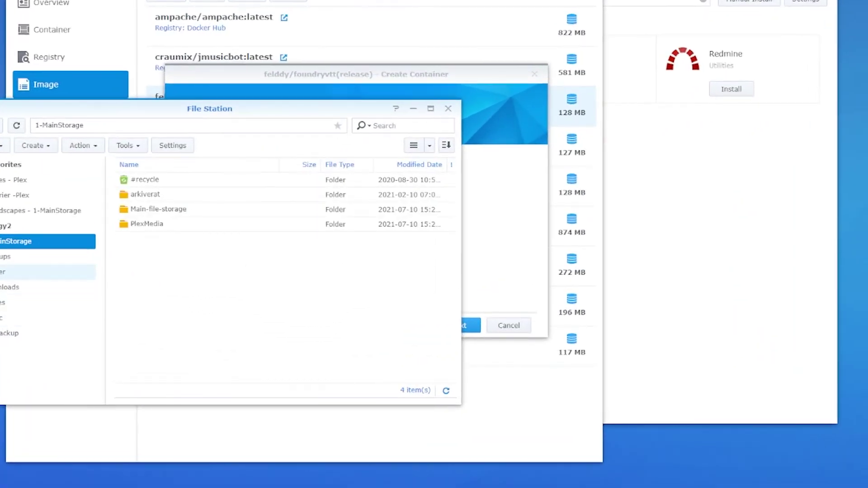
left_click(201, 270)
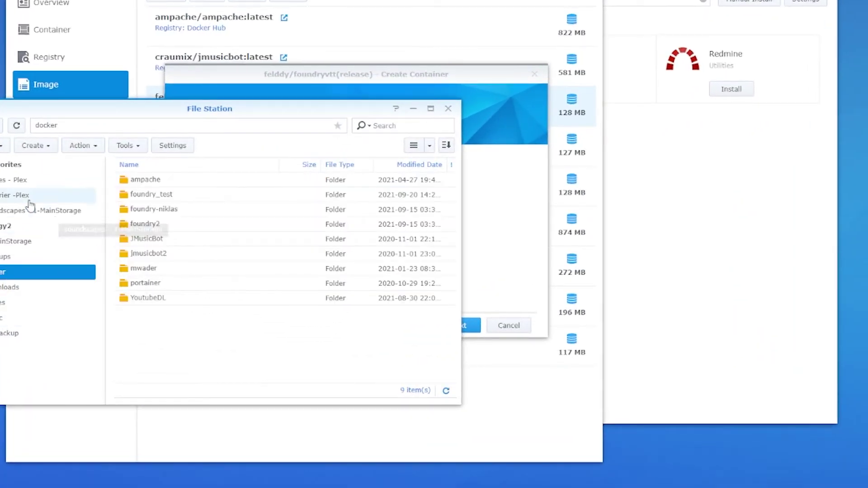
left_click(2, 165)
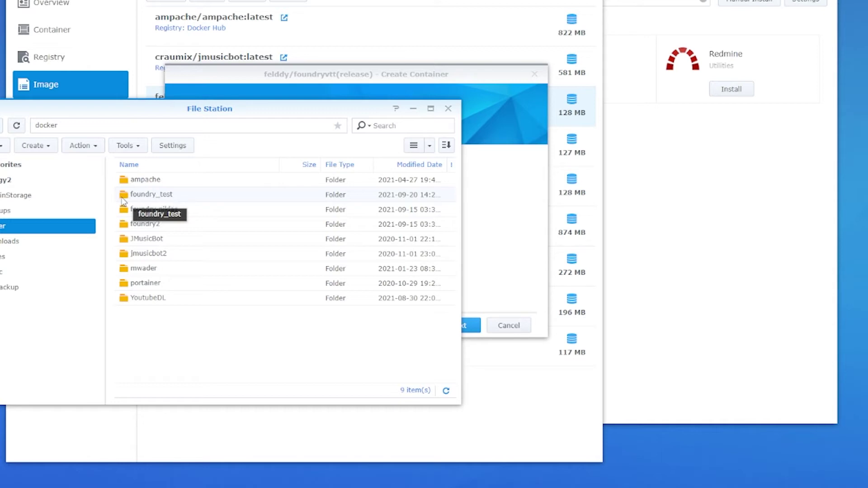
double_click(122, 197)
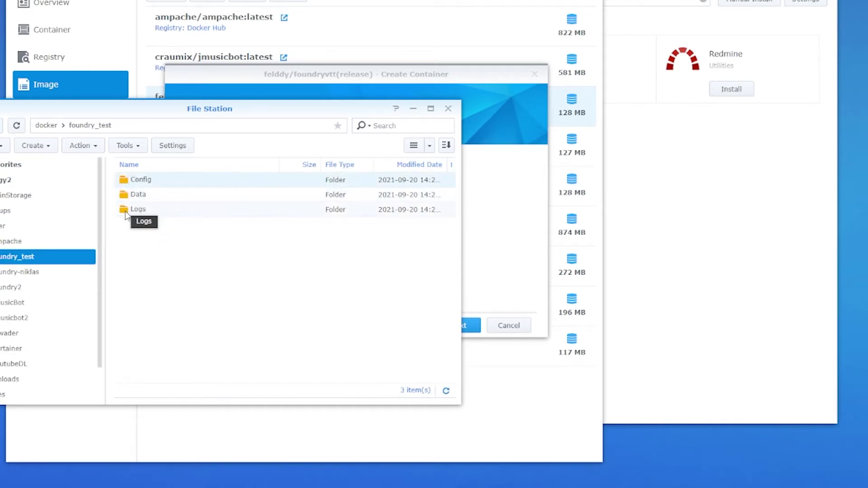
Delete the Config, Data and Logs folders from foundry_test
left_click(126, 214)
left_click(128, 182, "shift")
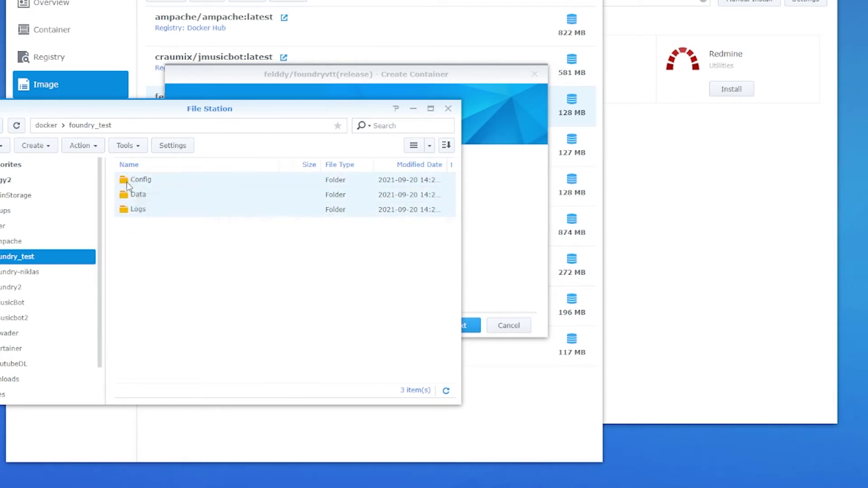
right_click(128, 183)
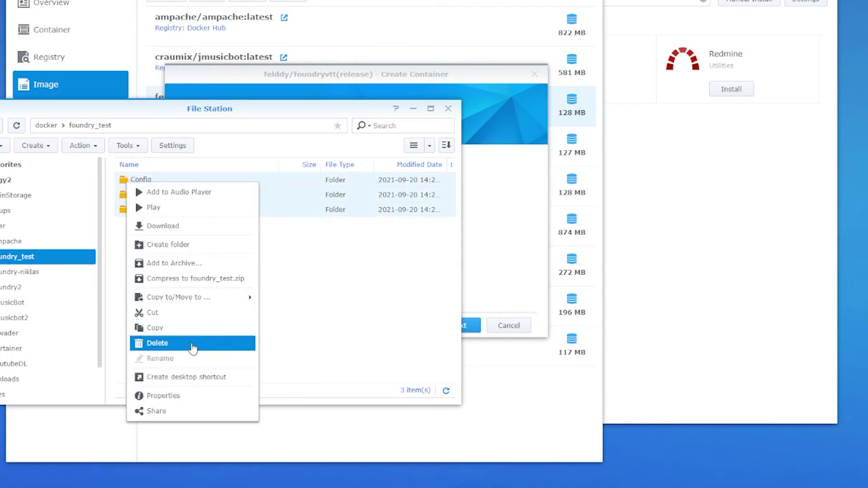
left_click(192, 345)
left_click(252, 271)
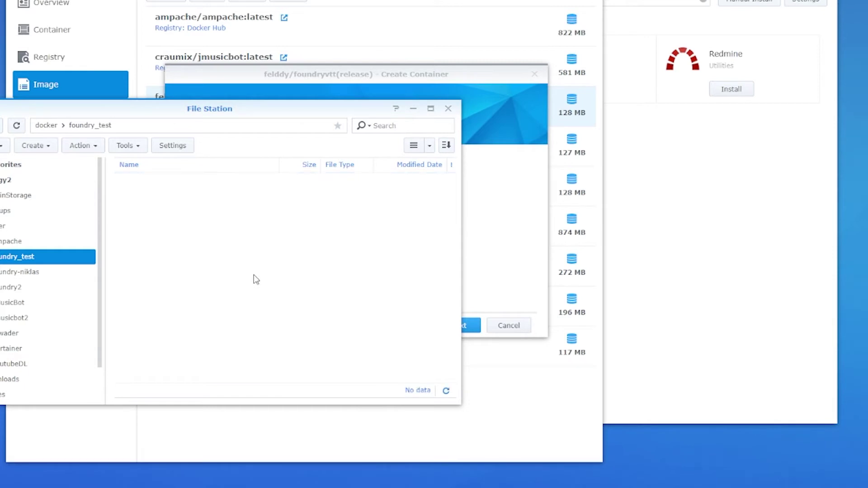
left_click_drag(353, 108, 357, 128)
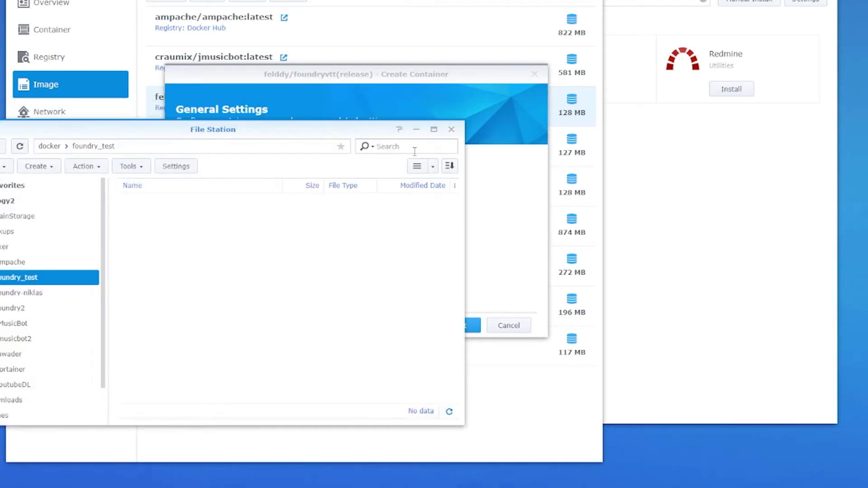
Close File Station and rename the container from felddy-foundryvtt1 to foundry_test_container
left_click(450, 130)
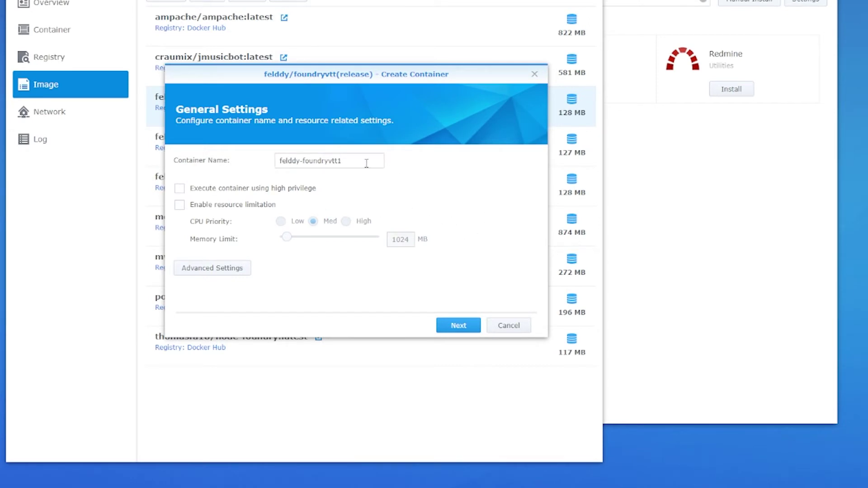
left_click_drag(366, 163, 217, 169)
type("f")
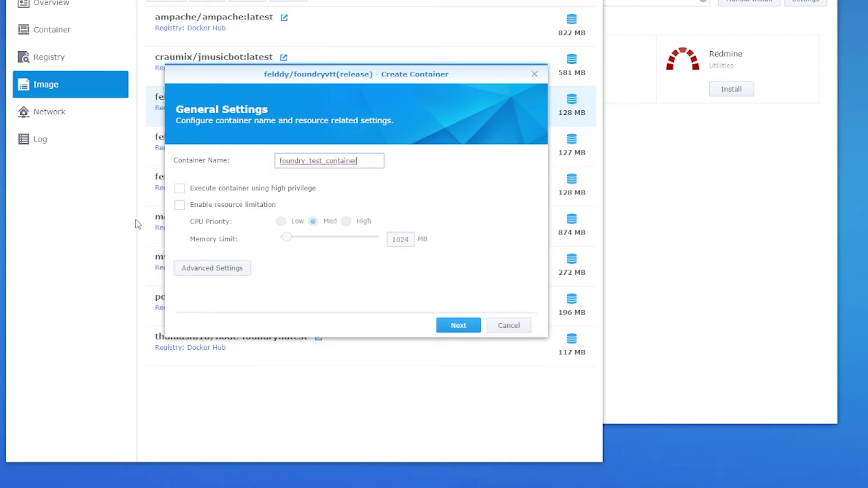
Open the container's Advanced Settings at the Volume tab
left_click(201, 270)
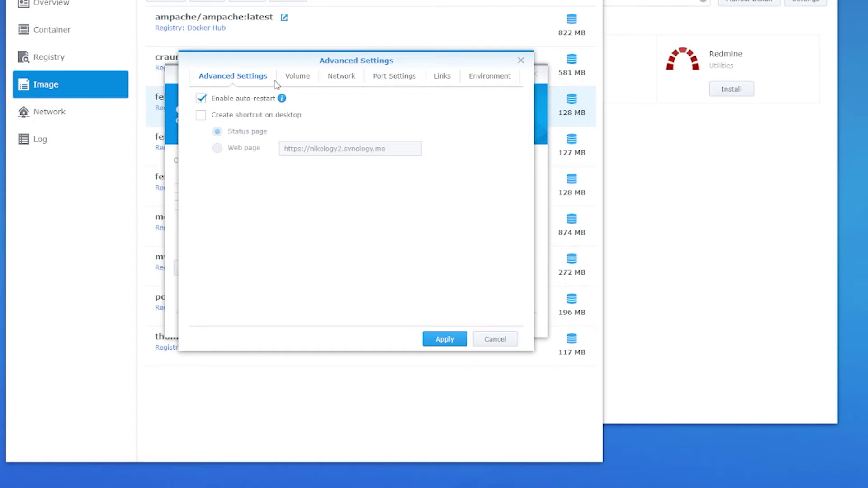
left_click(297, 77)
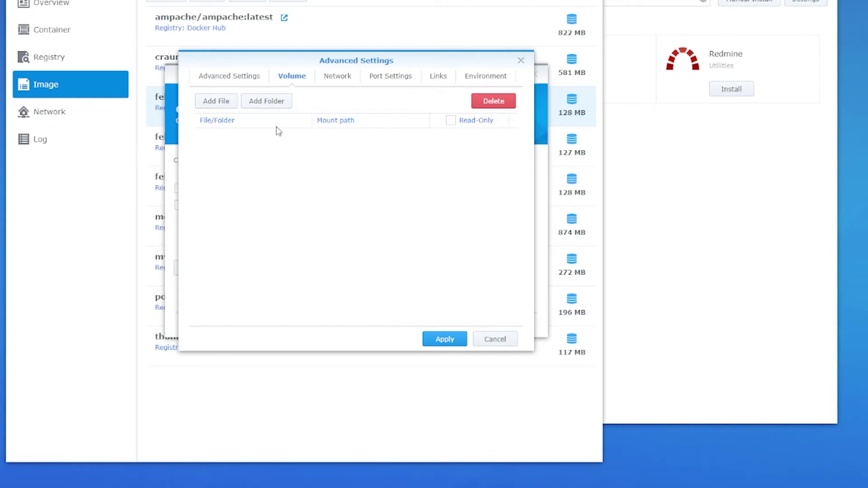
Mount the docker/foundry_test folder at /data and apply the advanced settings
left_click(263, 103)
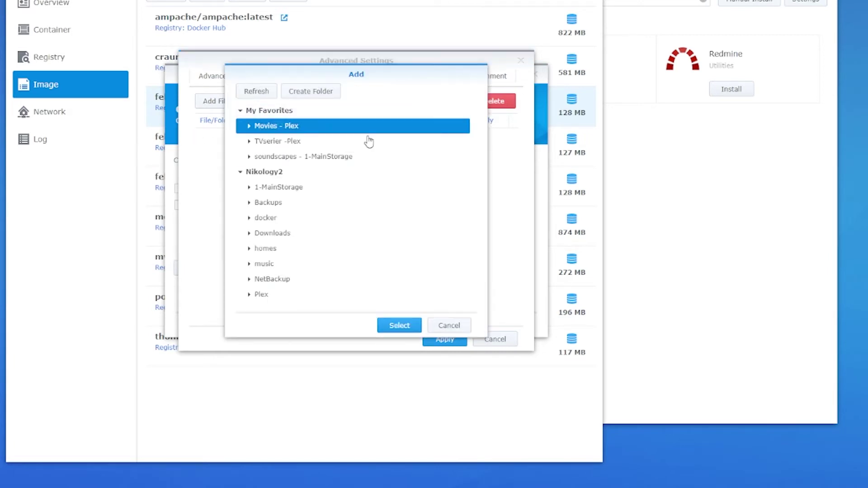
left_click(240, 111)
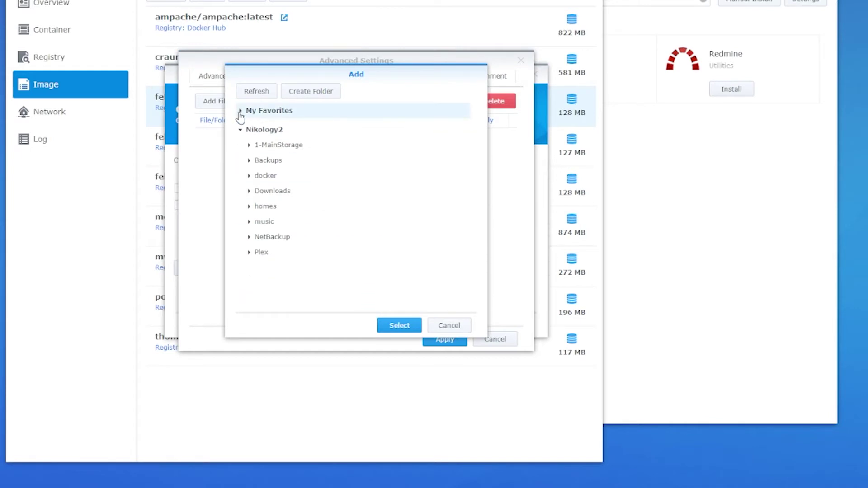
left_click(268, 173)
double_click(266, 173)
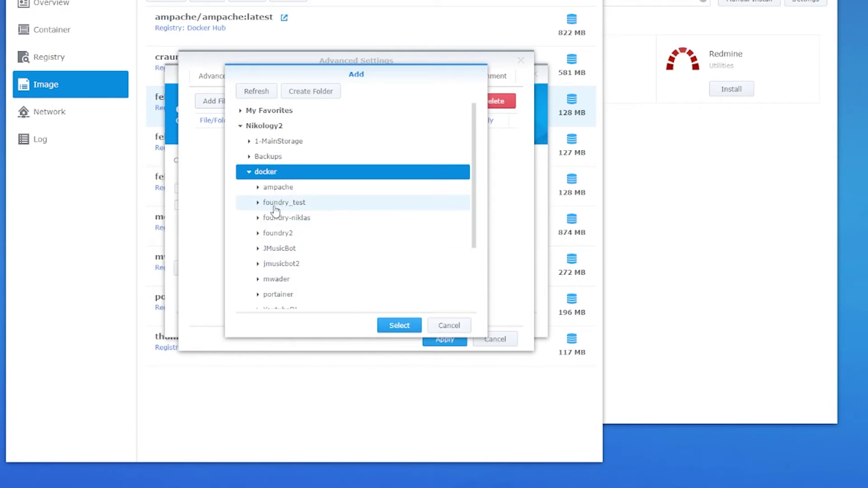
left_click(270, 208)
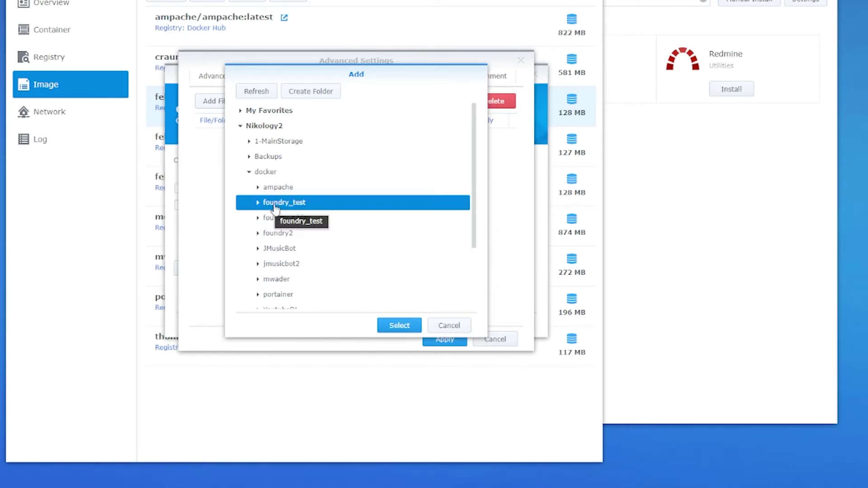
left_click(399, 326)
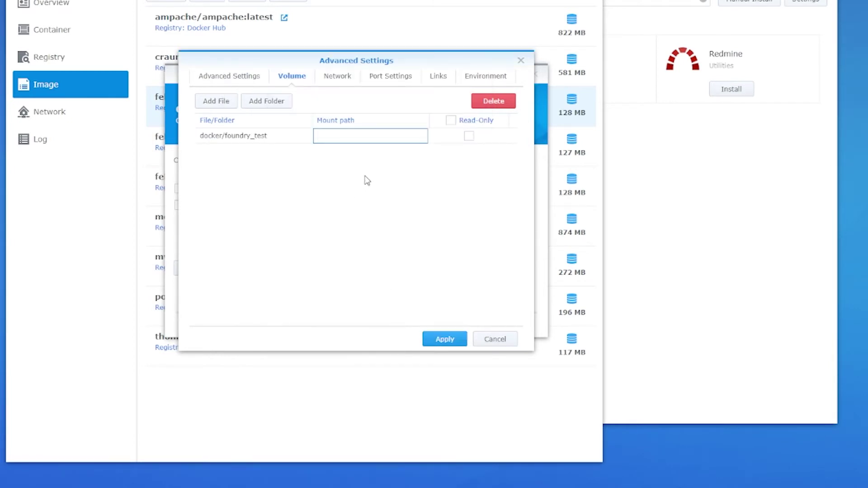
type("/data")
left_click(446, 342)
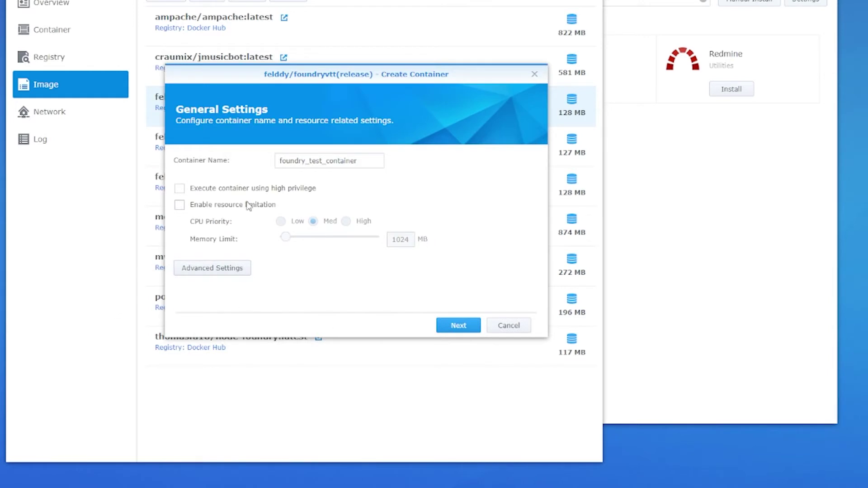
In Advanced Settings' port settings, map local port 32775 to container port 30000
left_click(199, 267)
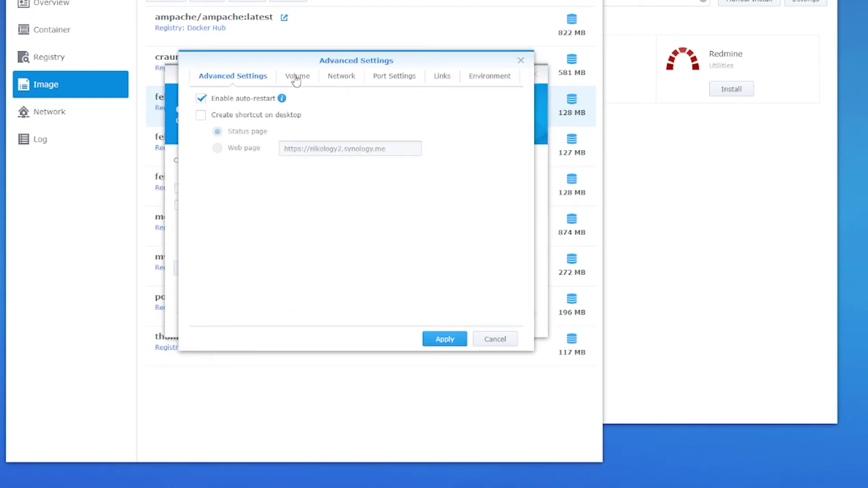
left_click(294, 78)
left_click(346, 79)
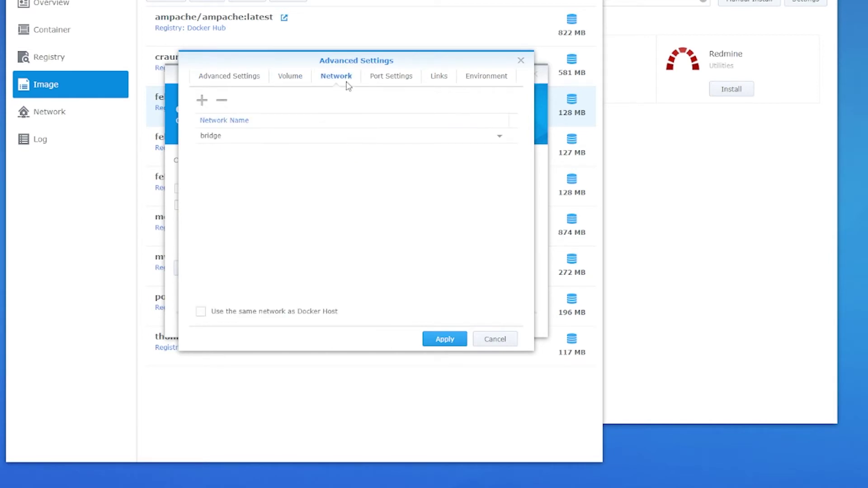
left_click(399, 79)
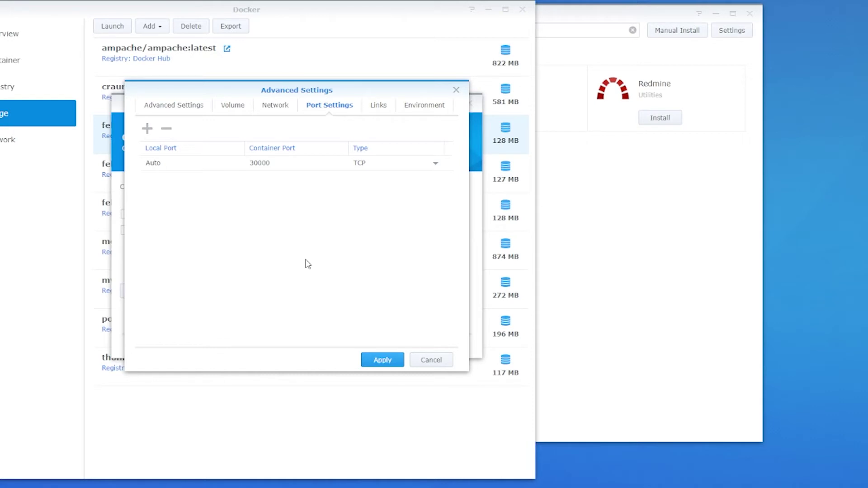
left_click(155, 163)
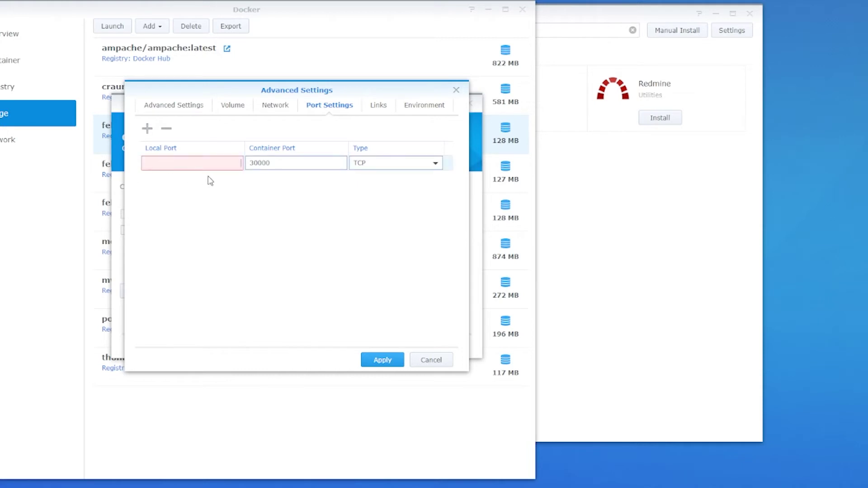
type("32775")
On the container's Environment tab, add FOUNDRY_USERNAME holding the Foundry account username
left_click(377, 110)
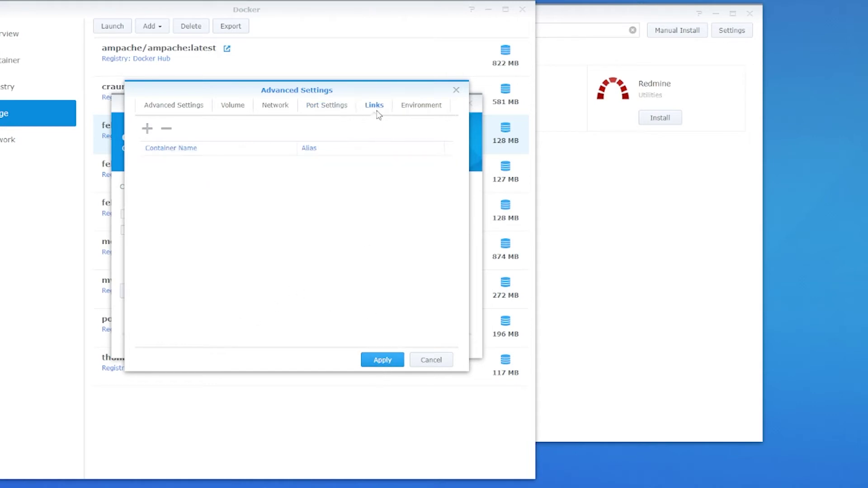
left_click(419, 106)
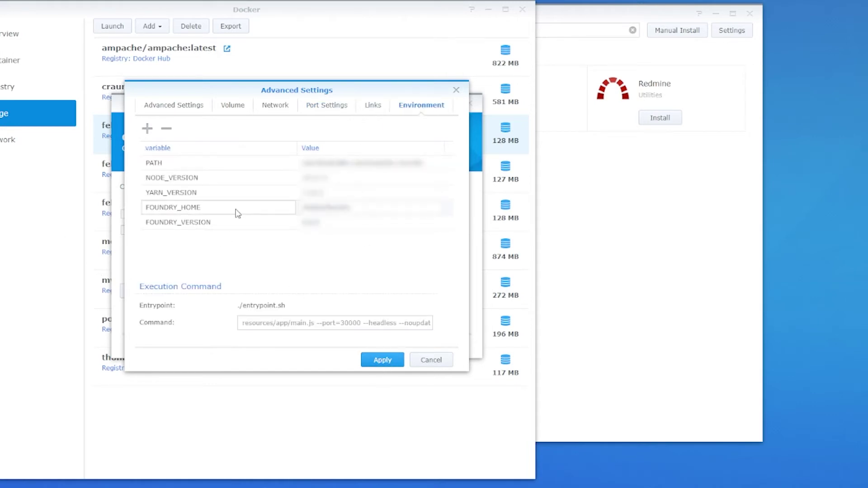
left_click(147, 128)
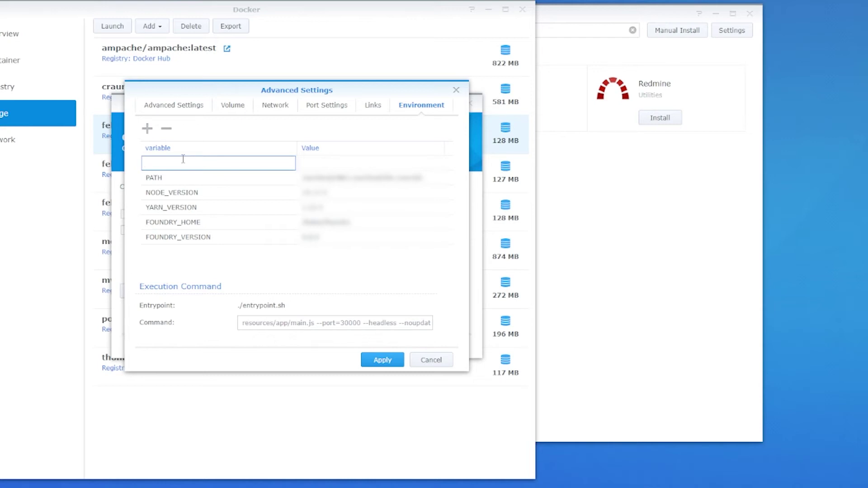
type("FOUN")
type("DY")
type("RY")
type("_USER")
type("NAM")
type("E")
left_click(326, 167)
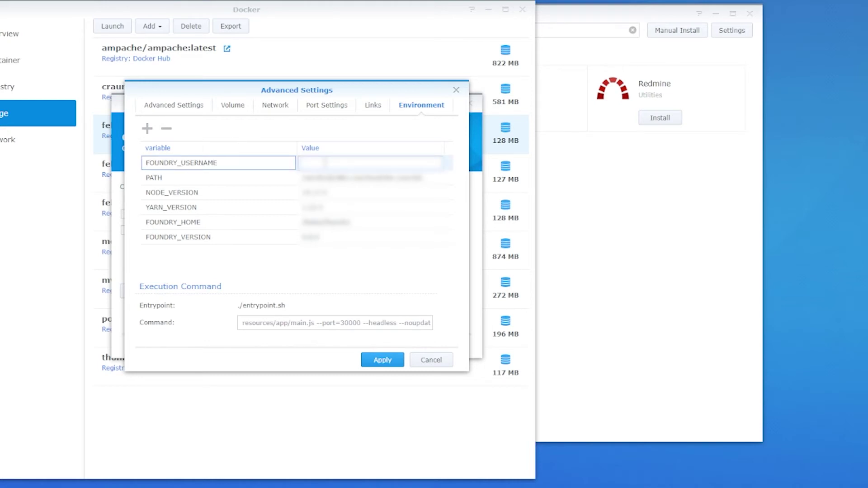
type("username")
Add a FOUNDRY_PASSWORD variable holding the Foundry account password
left_click(147, 129)
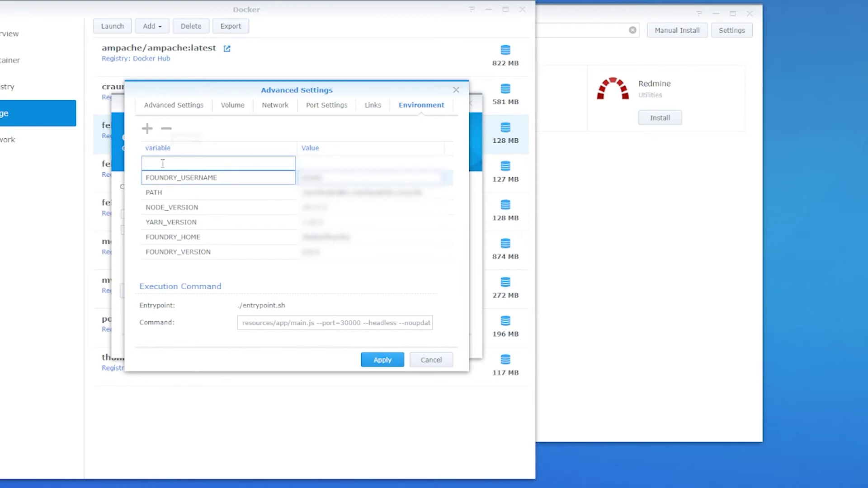
type("FOUNDRY_PASSWORD")
left_click(328, 166)
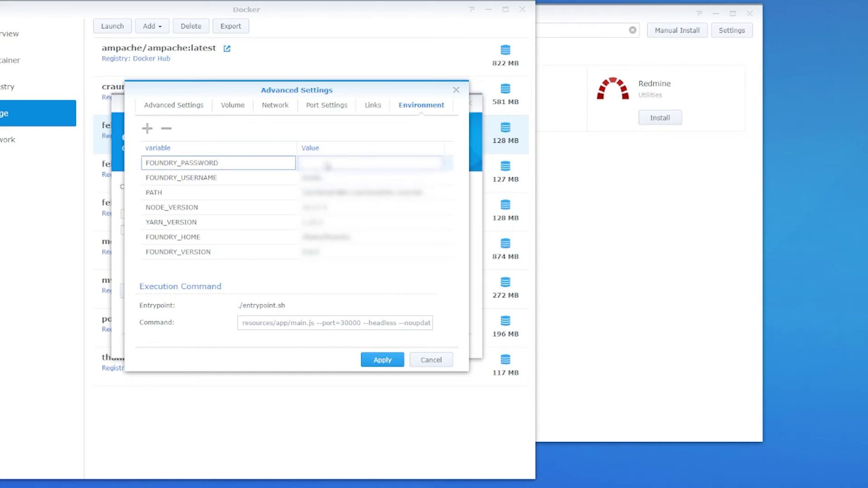
type("password1123")
Add a FOUNDRY_ADMIN_KEY variable holding the chosen admin key
left_click(147, 129)
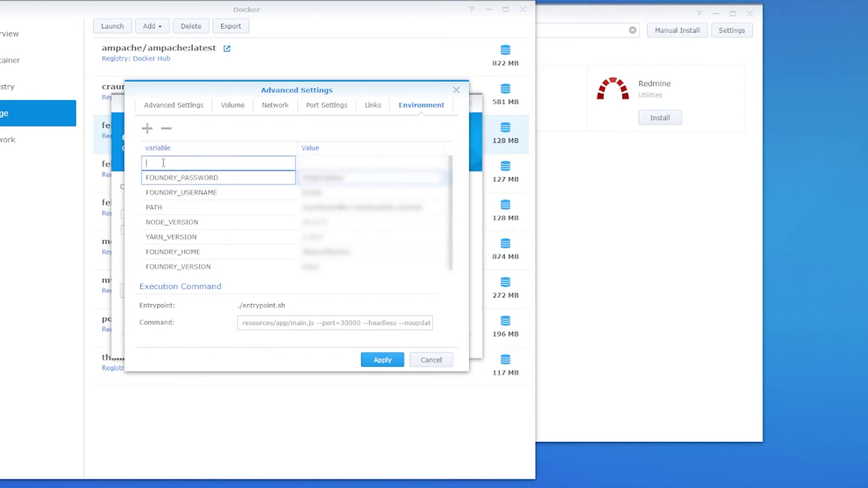
type("FOUNDRY_ADMIN_KEY")
left_click(318, 169)
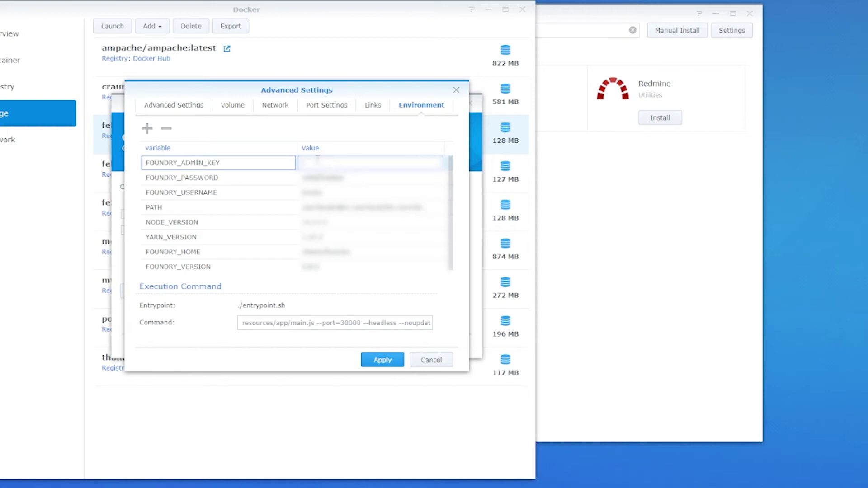
type("admi")
type("password")
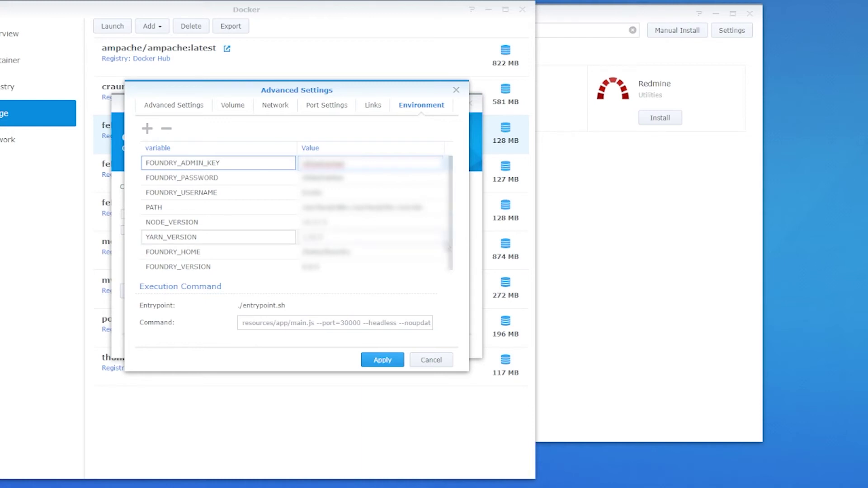
Add environment variable FOUNDRY_SSL_CERT with value cert.pem
left_click(147, 130)
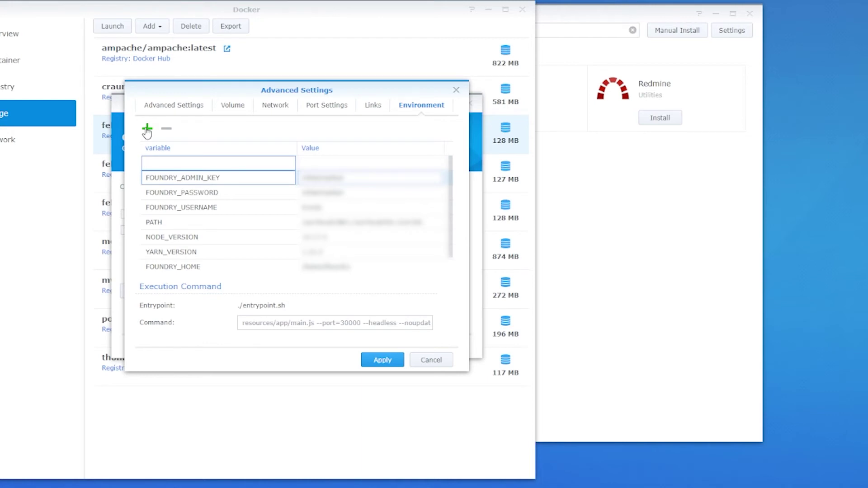
type("FOUNDRY_SSL_CERT")
left_click(325, 167)
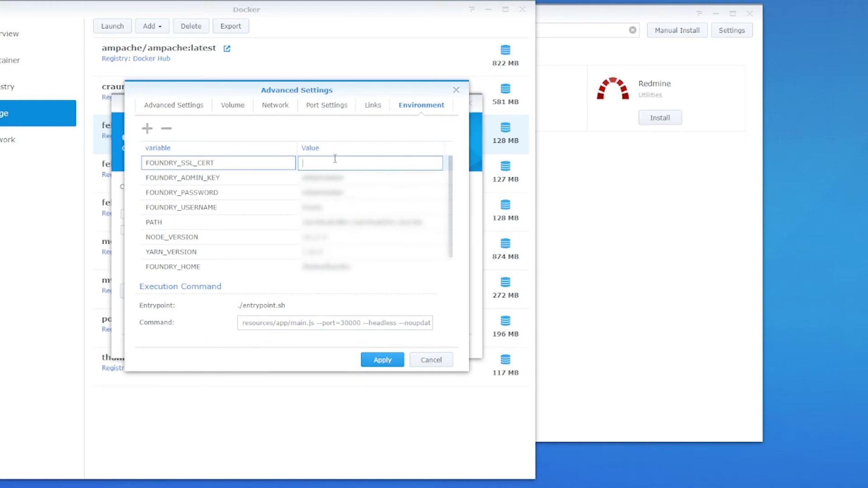
type("cert.pem")
Add environment variable FOUNDRY_SSL_KEY with value privkey.pem
left_click(147, 129)
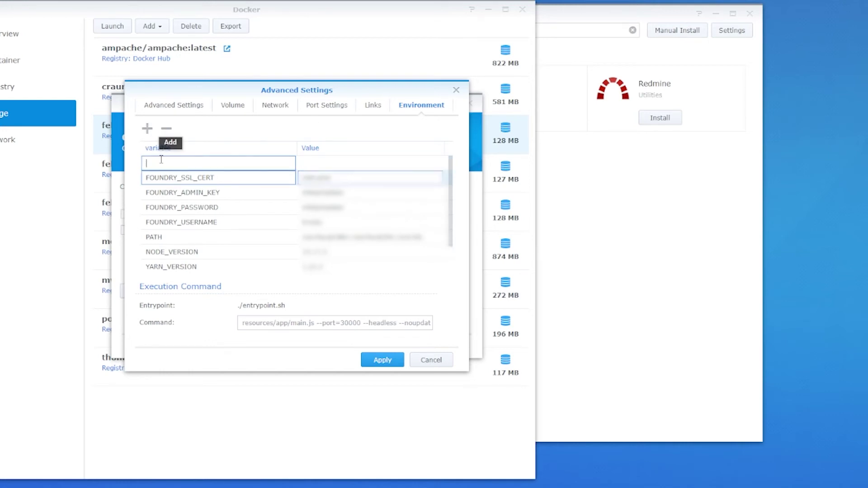
type("FOUNDRY_SSL")
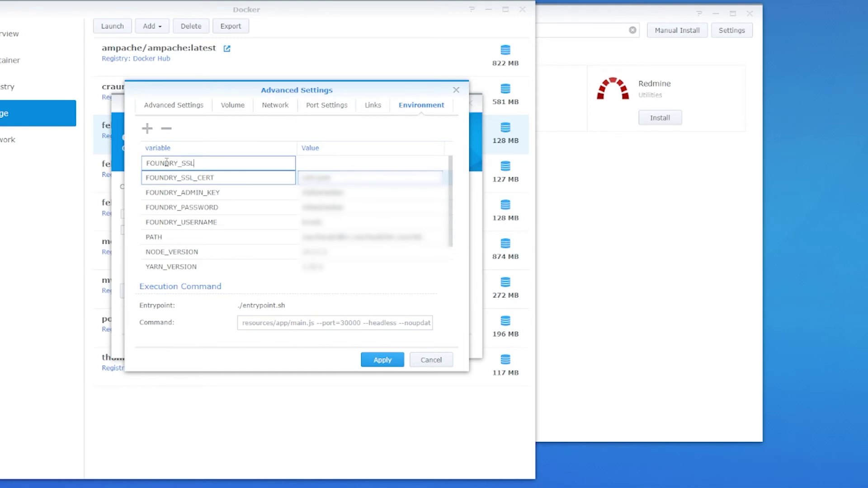
type("_KEY")
left_click(317, 166)
left_click(318, 162)
type("privkey")
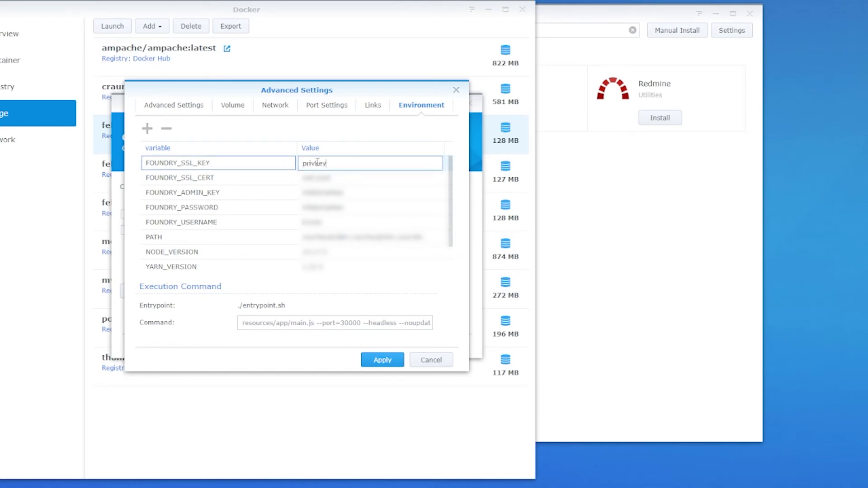
type(".pem")
Apply the advanced settings, review the summary, and create foundry_test_container
left_click(377, 361)
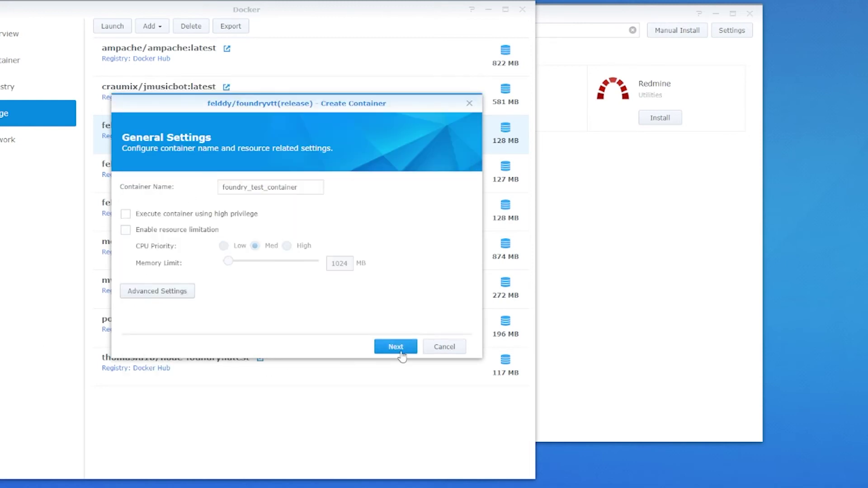
left_click(397, 348)
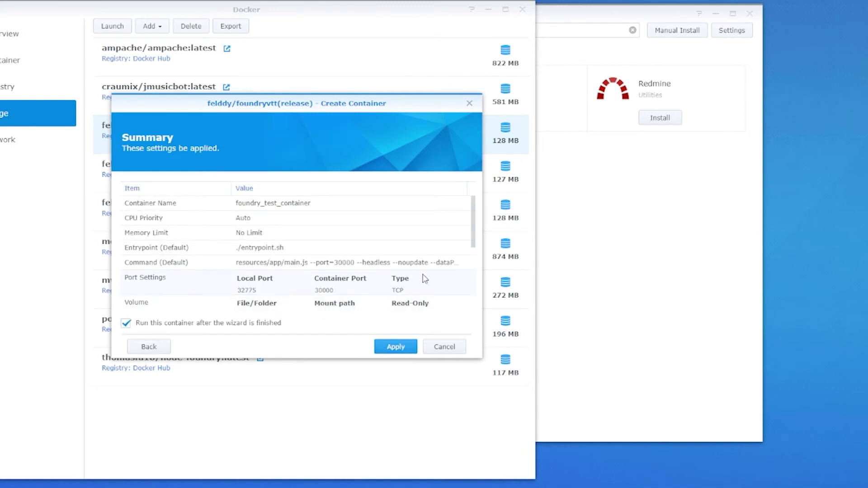
scroll(425, 279, "down", 1)
scroll(424, 279, "down", 1)
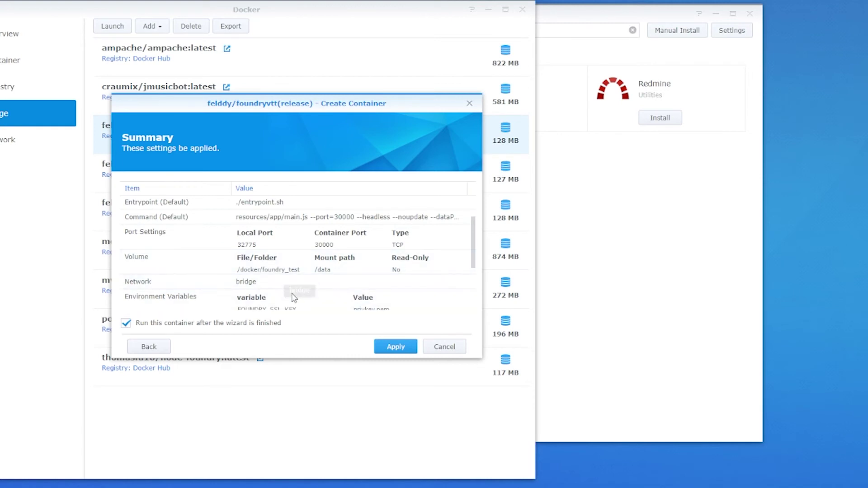
scroll(299, 289, "down", 1)
scroll(302, 289, "down", 1)
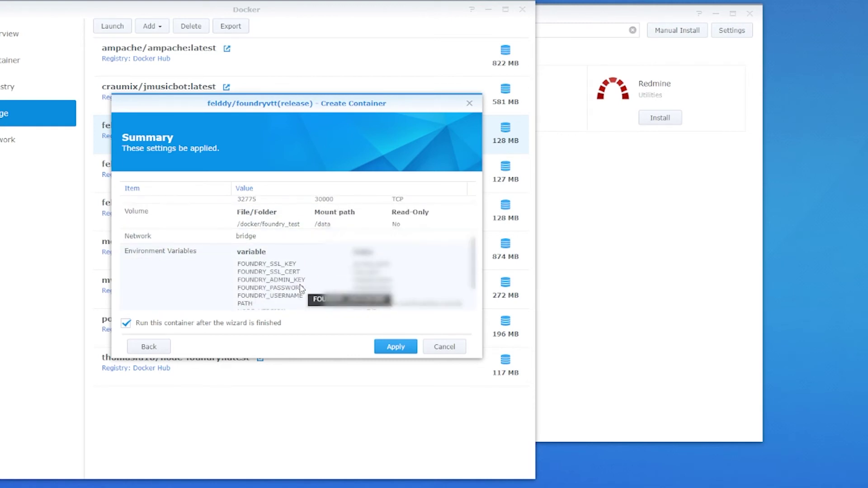
scroll(300, 288, "down", 2)
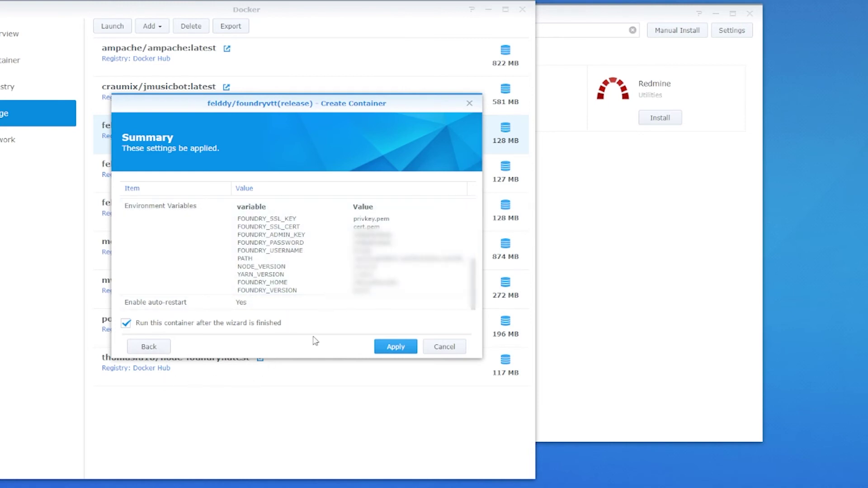
left_click(392, 350)
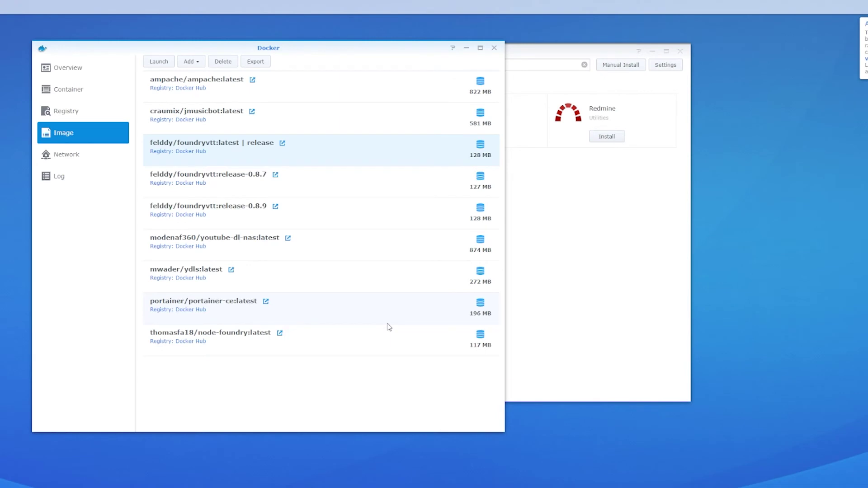
Show Docker's Container list with foundry_test_container running
left_click(83, 92)
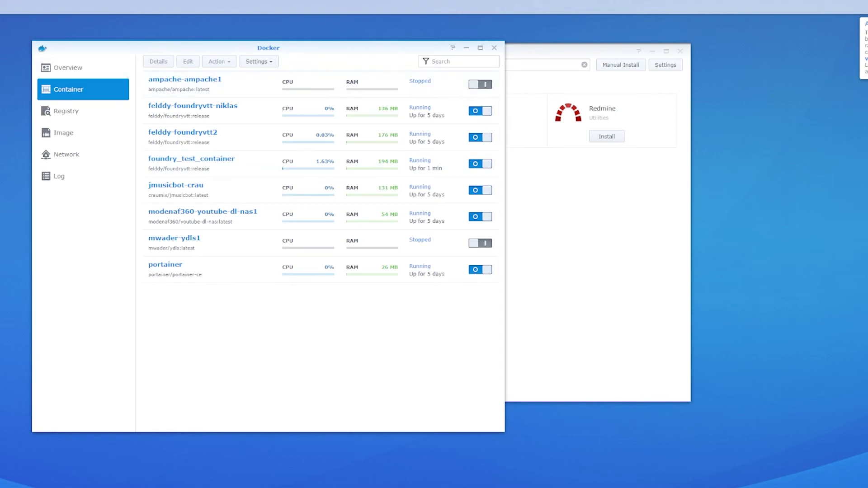
Inspect and export the NAS certificate under Security > Certificate, then close Control Panel
left_click_drag(216, 58, 251, 60)
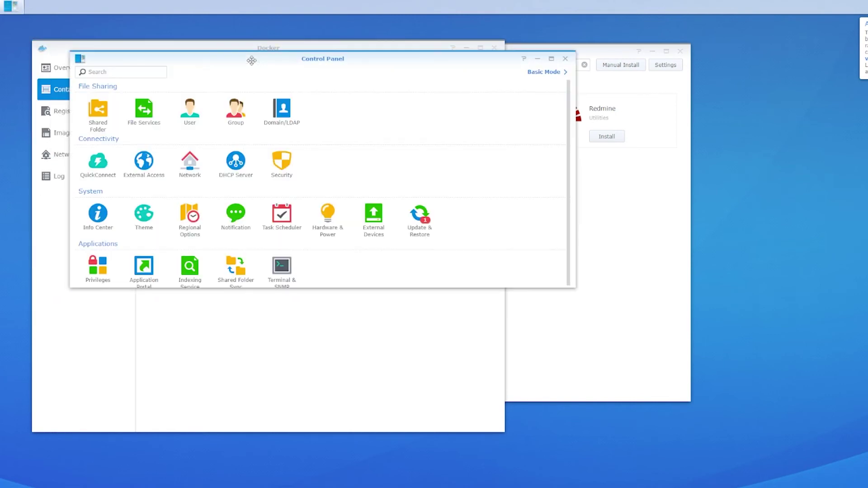
left_click(281, 161)
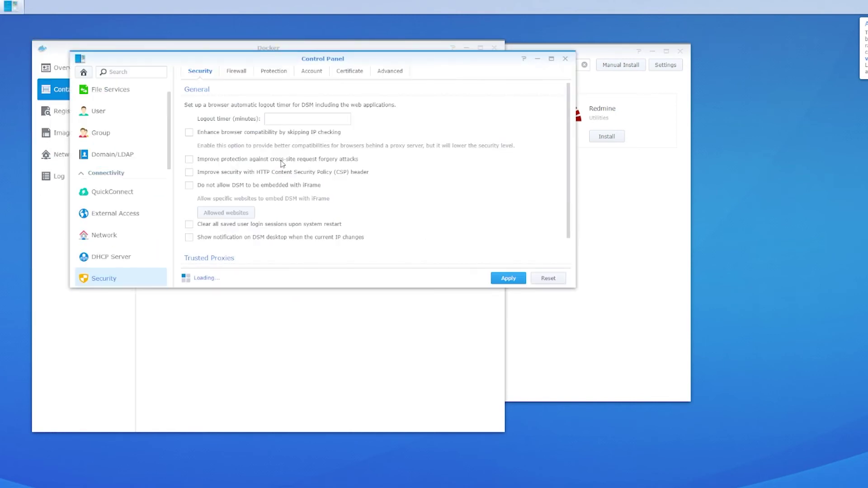
left_click(351, 73)
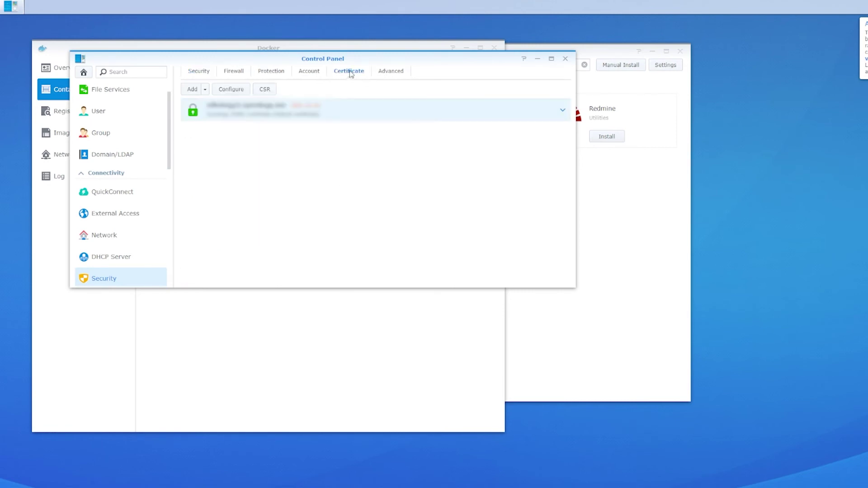
left_click(557, 114)
left_click(205, 90)
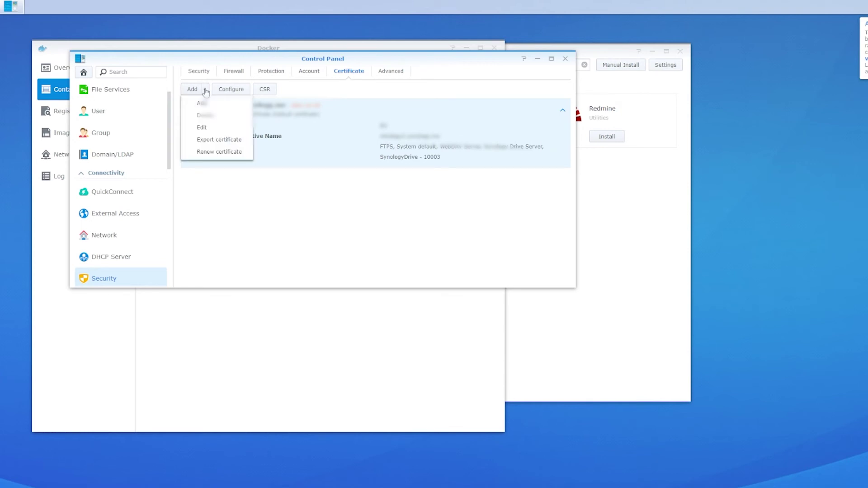
left_click(218, 140)
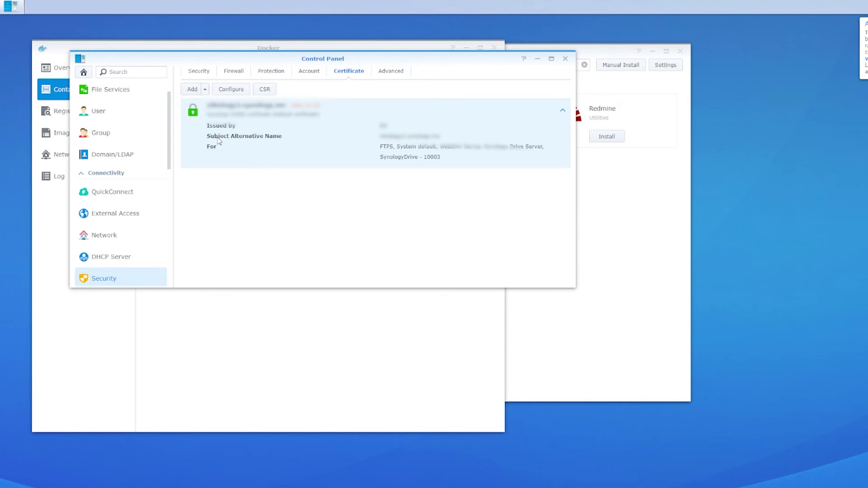
left_click(566, 60)
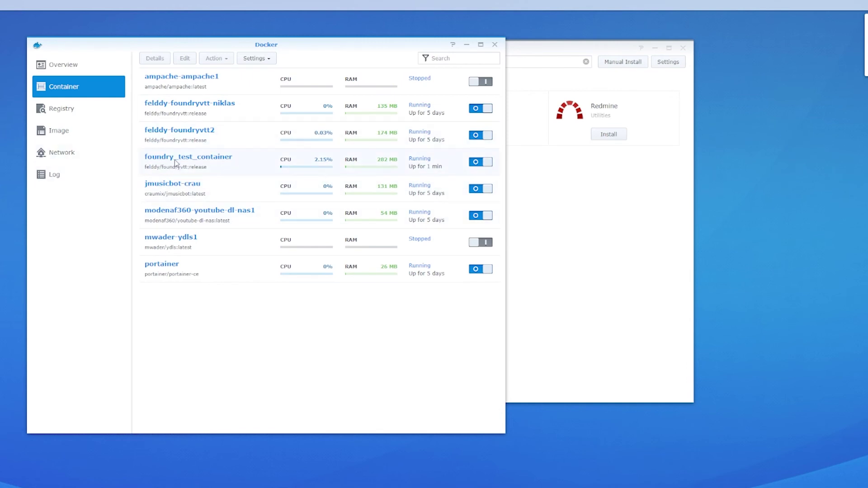
Switch off foundry_test_container
left_click(475, 163)
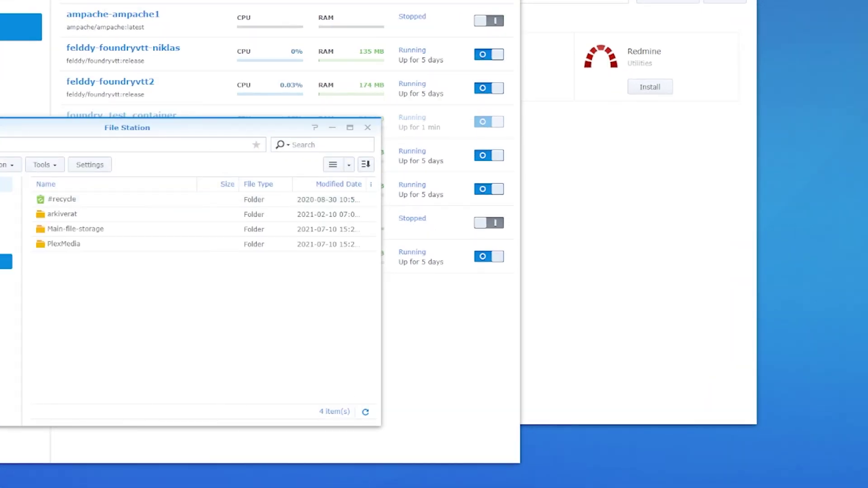
Check docker/foundry_test/Config for cert.pem, privkey.pem and license.json, then close File Station
left_click(6, 214)
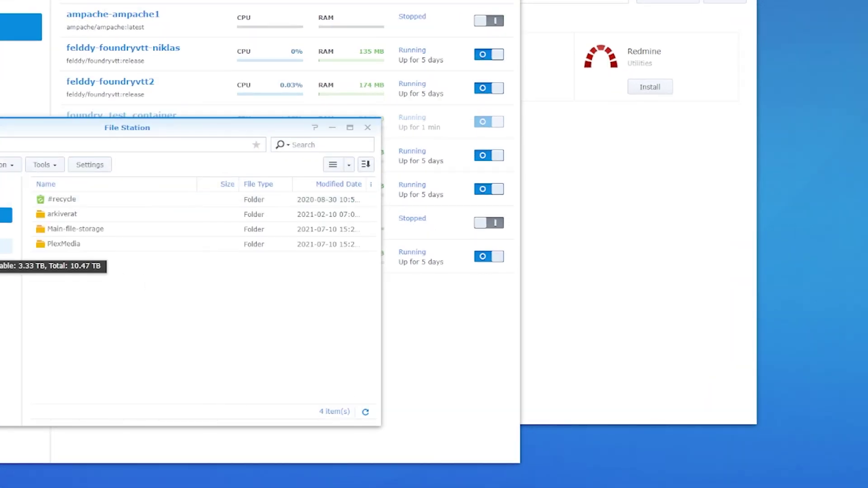
left_click(6, 246)
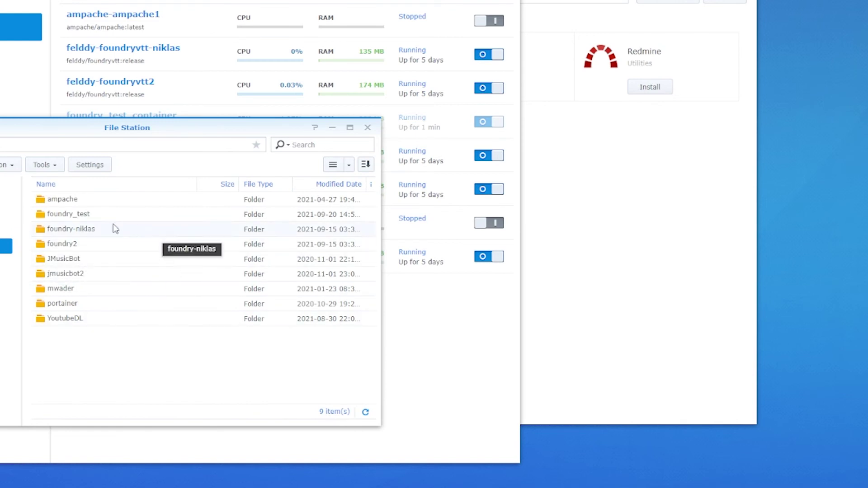
double_click(52, 216)
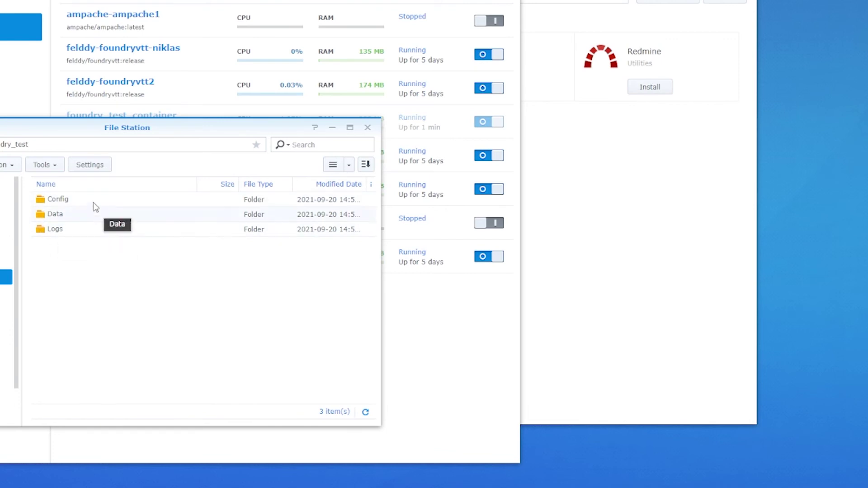
double_click(57, 199)
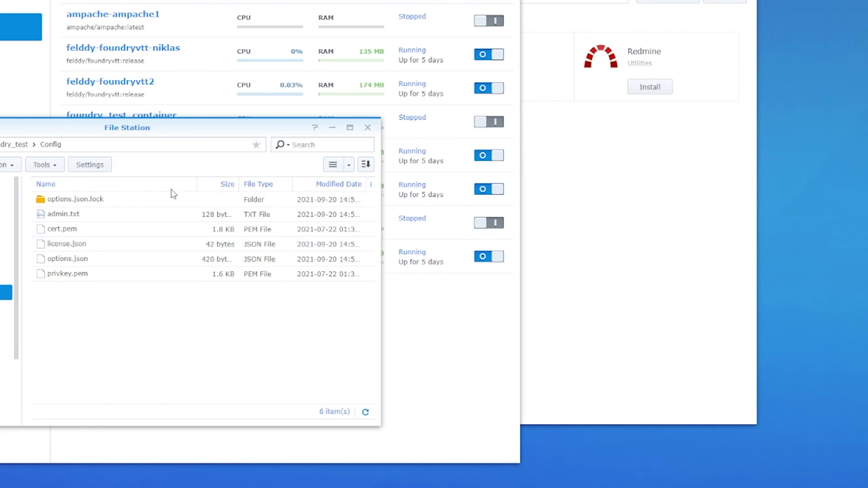
left_click(368, 129)
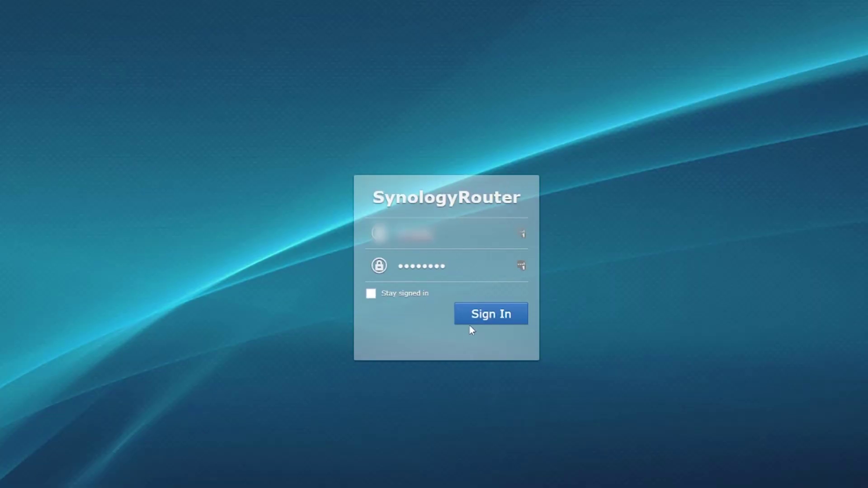
Sign in to SynologyRouter and view Network Center's Port Forwarding rules
left_click(490, 318)
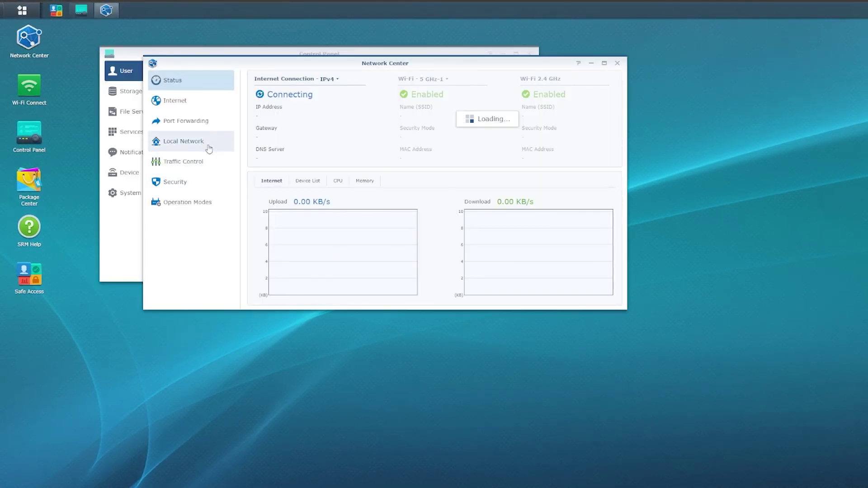
left_click(217, 120)
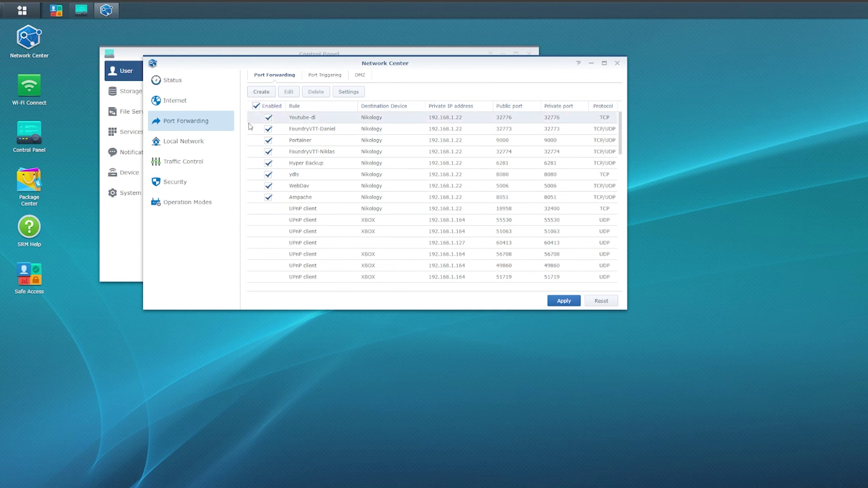
Create and apply rule FOUNDRY_test_port forwarding TCP/UDP port 32775 to 192.168.1.22
left_click(261, 92)
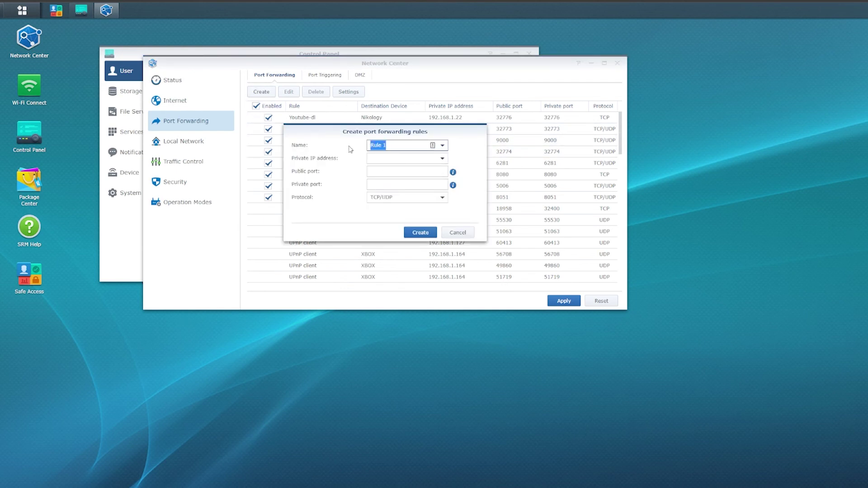
type("FOUNDRY_test_port")
left_click(388, 162)
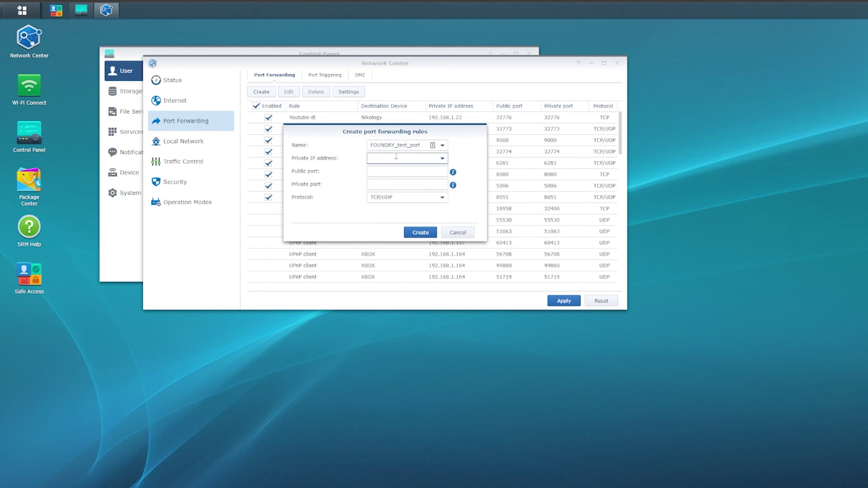
type("192")
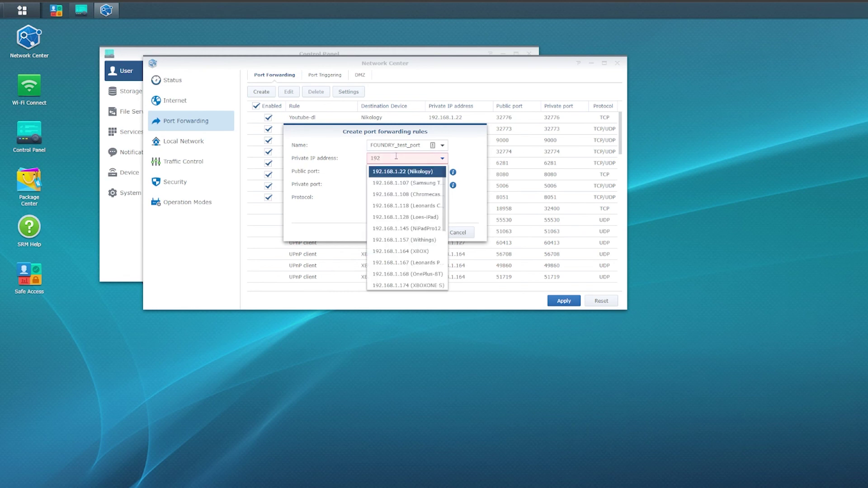
type(".168.1.22")
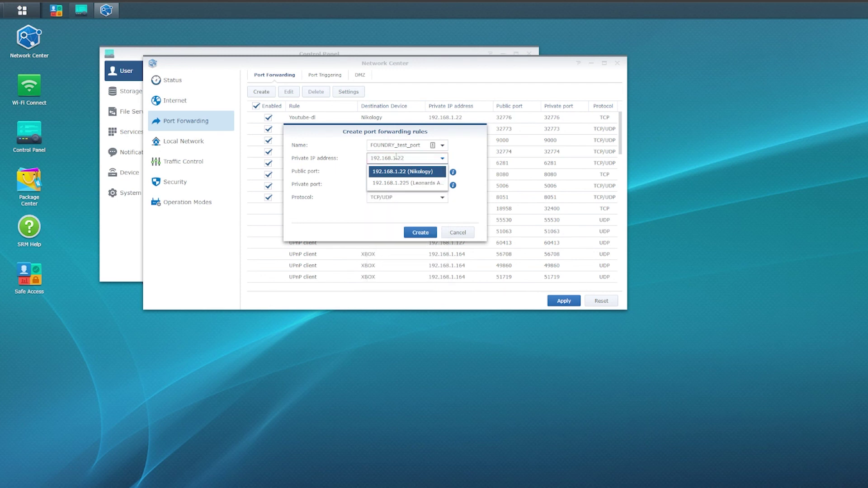
key("Return")
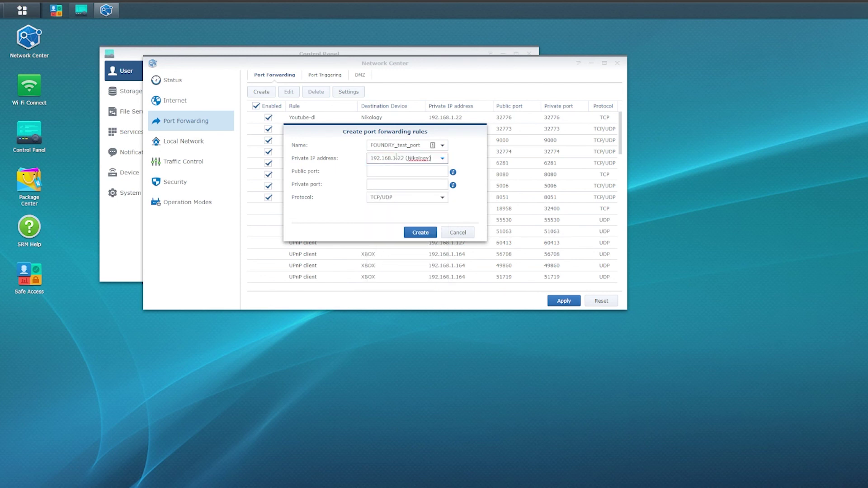
left_click(387, 172)
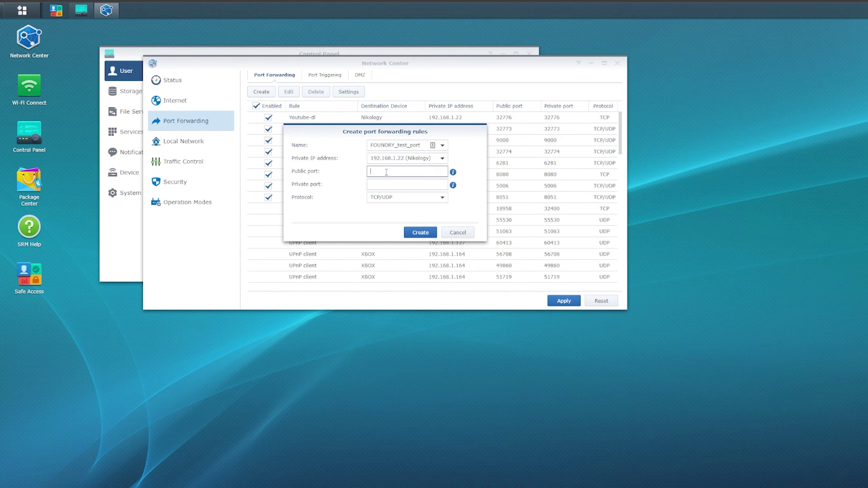
type("32775")
left_click(393, 186)
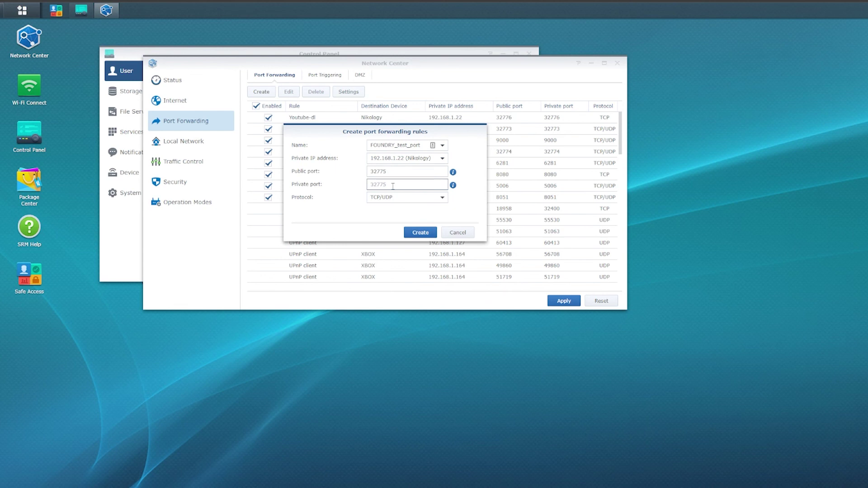
type("32775")
left_click(421, 232)
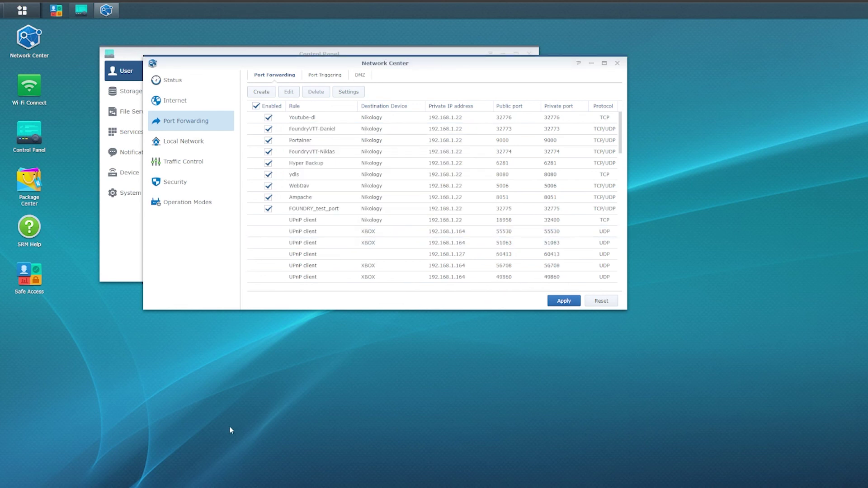
left_click(564, 301)
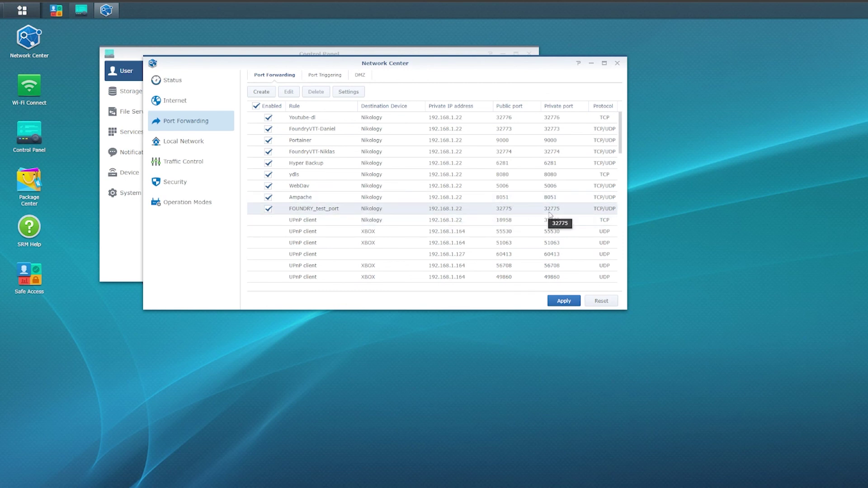
Close Network Center and start foundry_test_container again in Docker
left_click(617, 63)
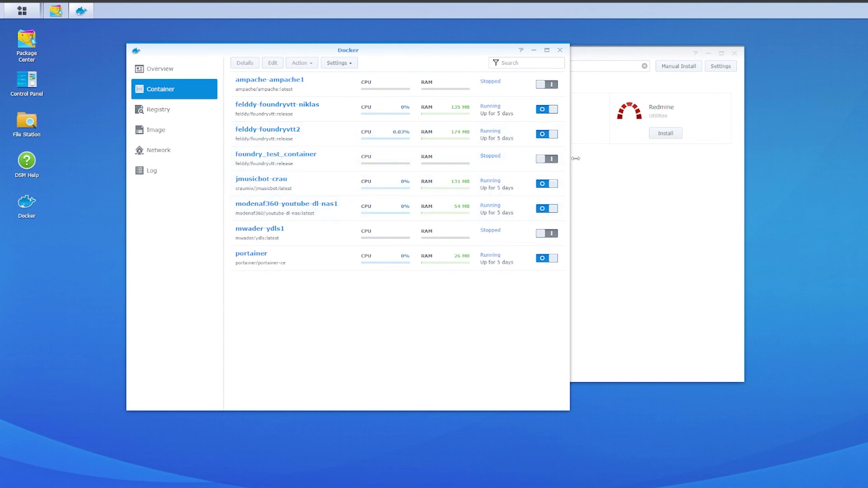
left_click(548, 159)
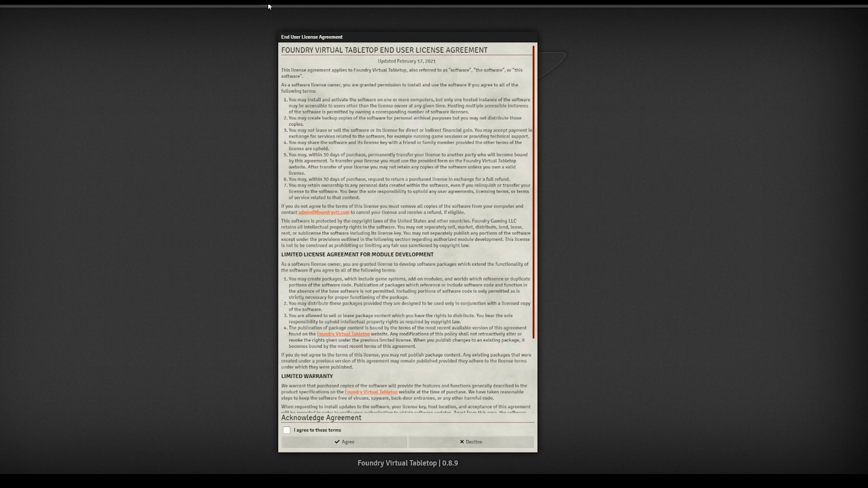
Tick 'I agree to these terms' and accept the Foundry VTT End User License Agreement
left_click(286, 430)
left_click(361, 444)
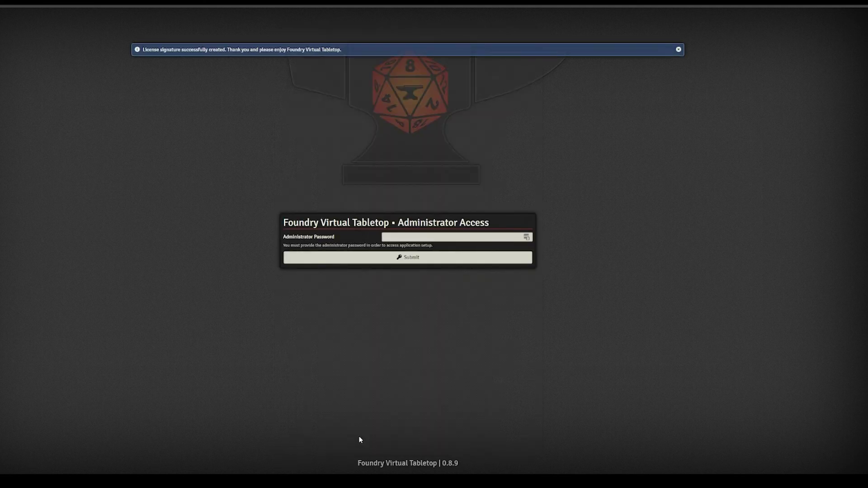